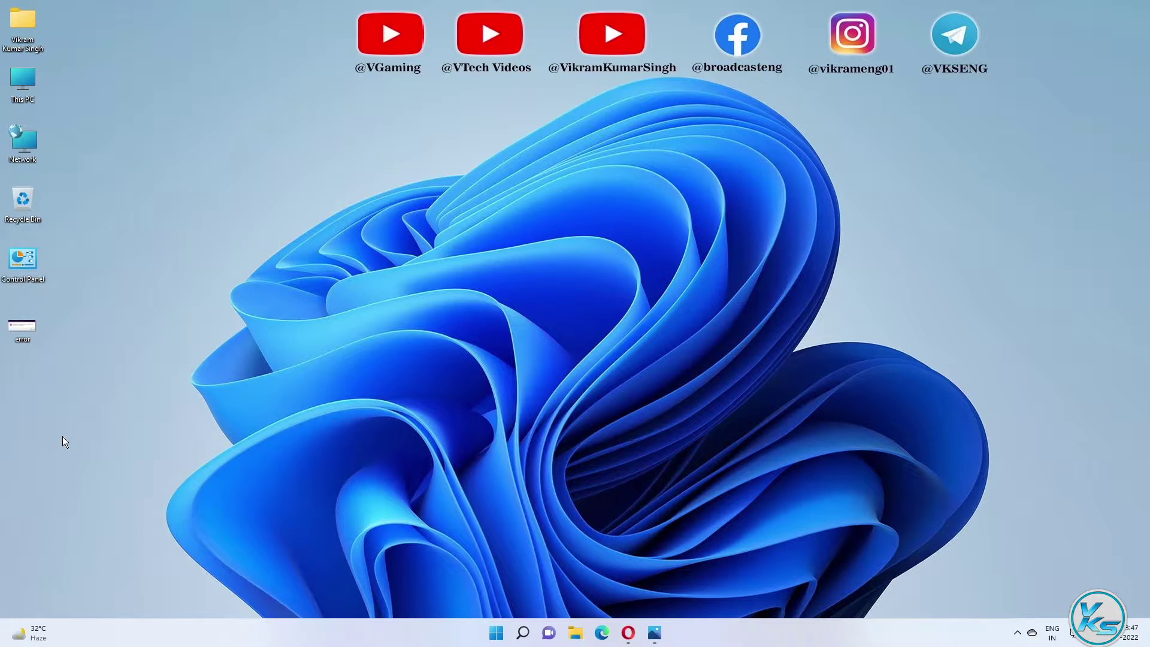
View the error.png picture of the application error and close it.
click(654, 632)
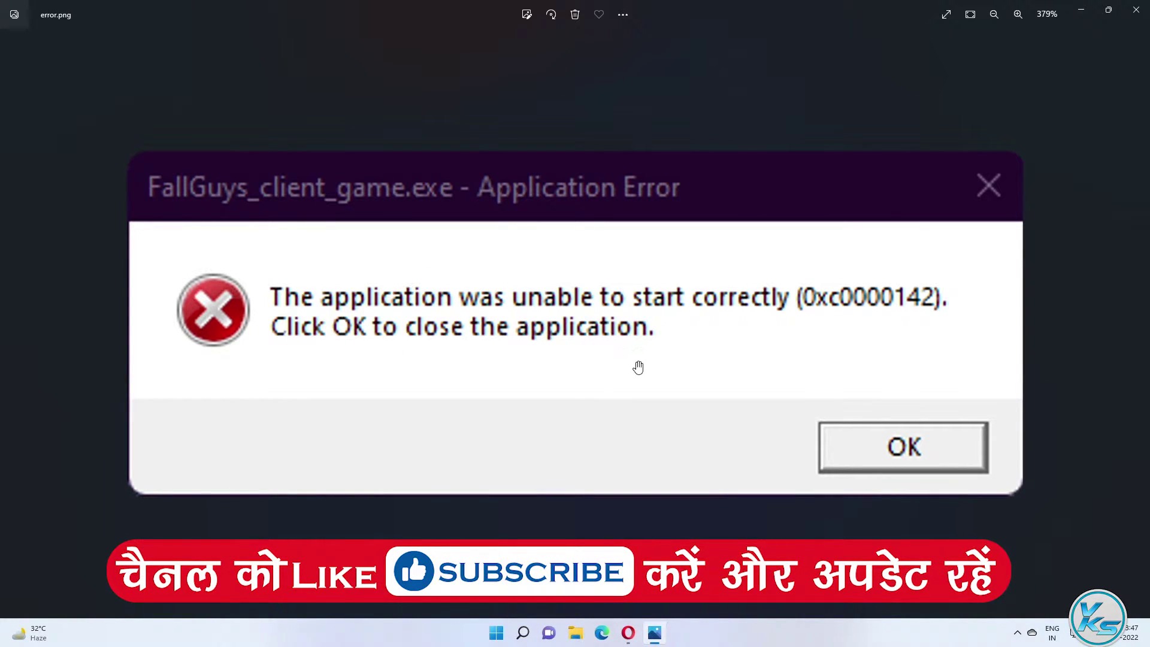
key(alt+F4)
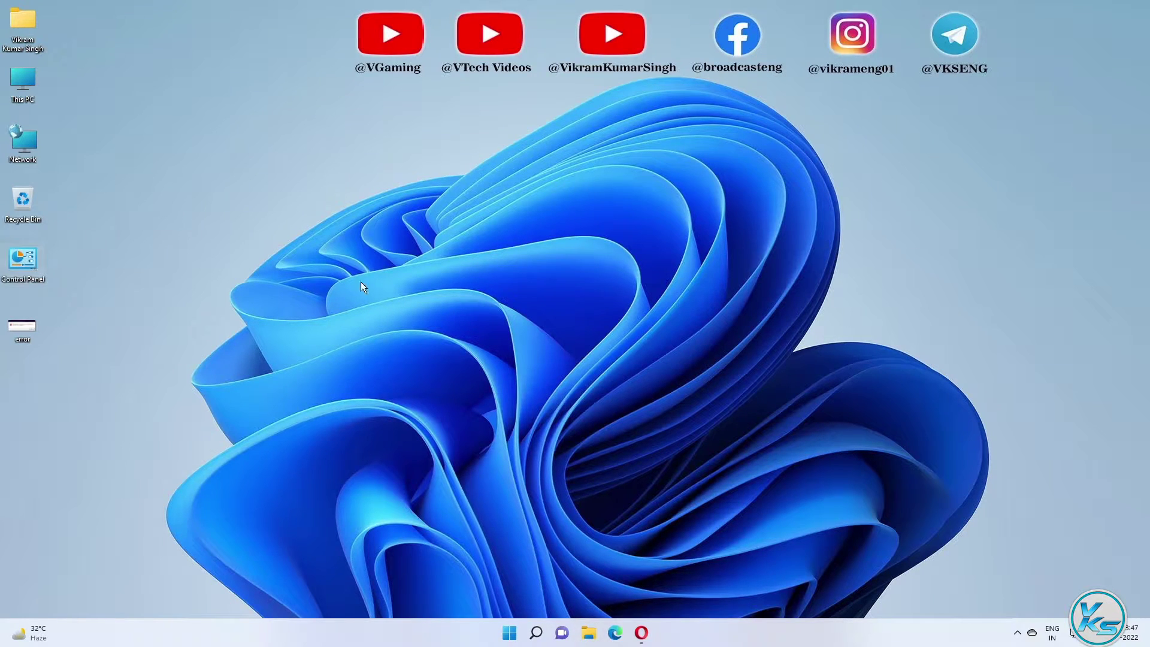
Find and open Control Panel, and display its items as large icons.
click(537, 634)
text(co)
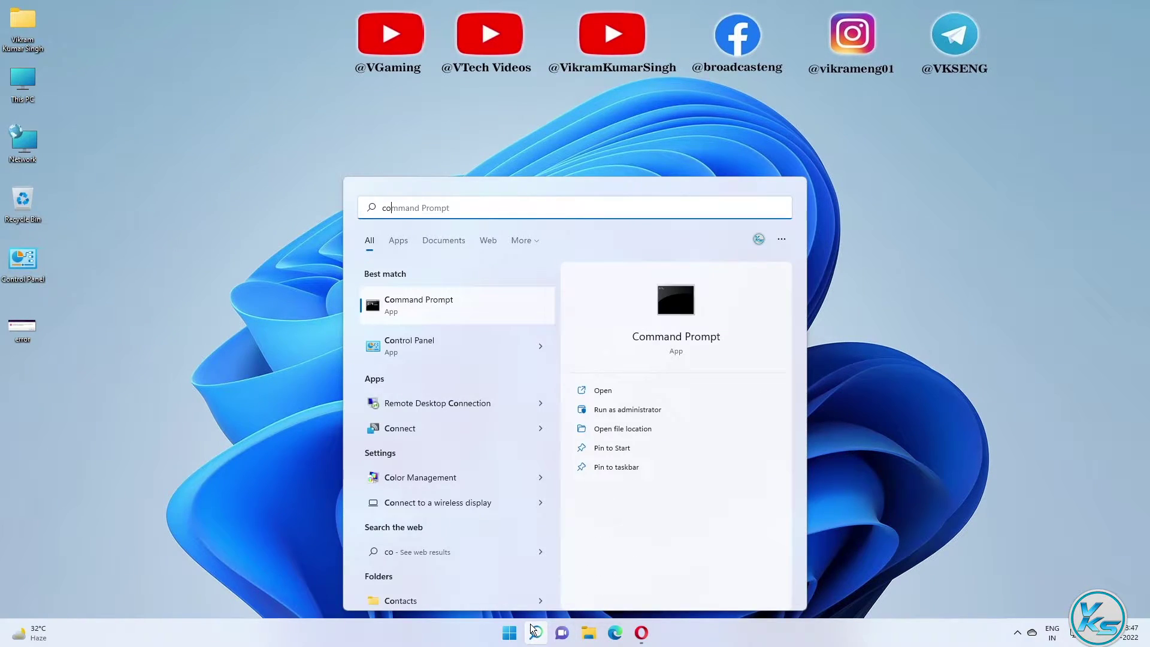
click(476, 355)
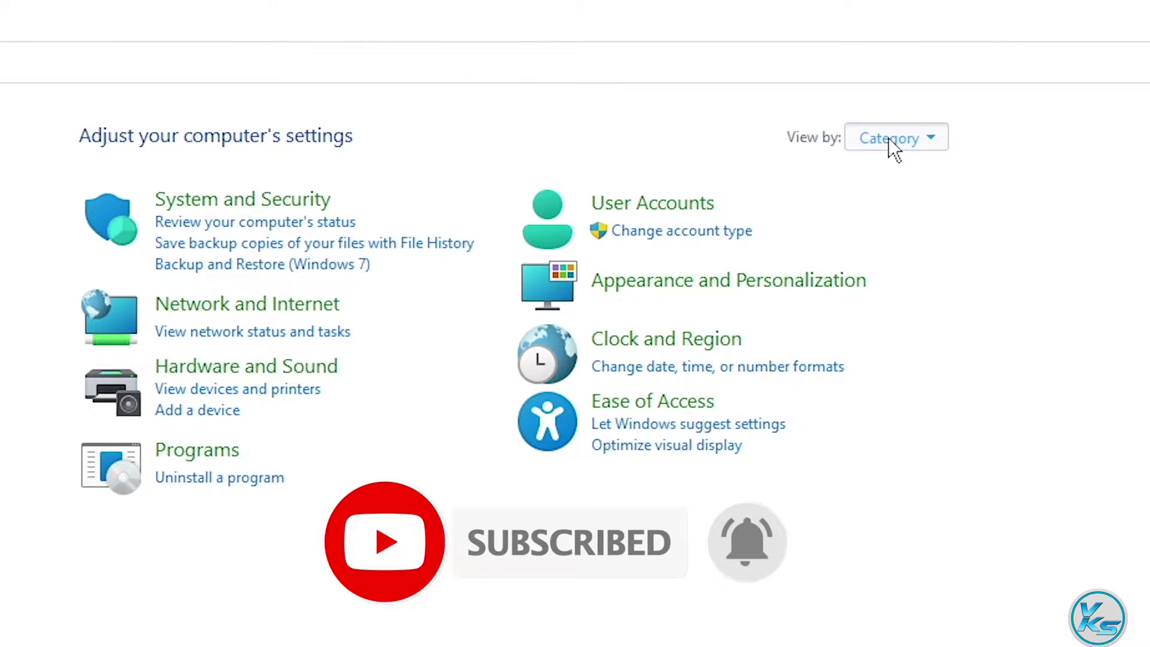
click(889, 137)
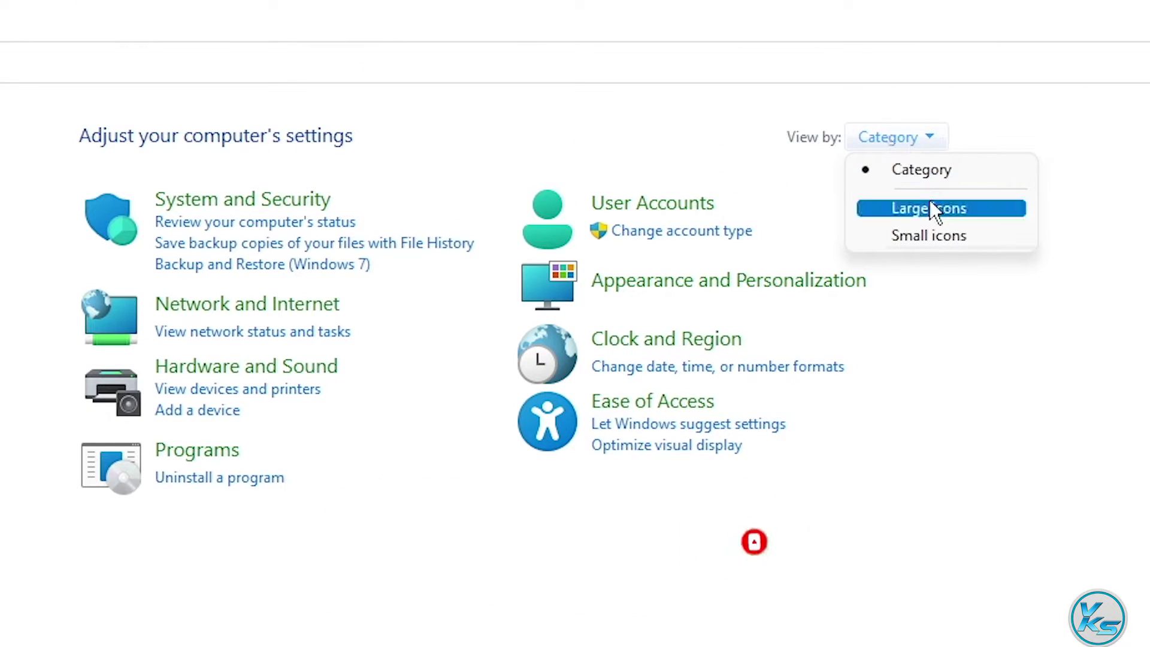
click(935, 207)
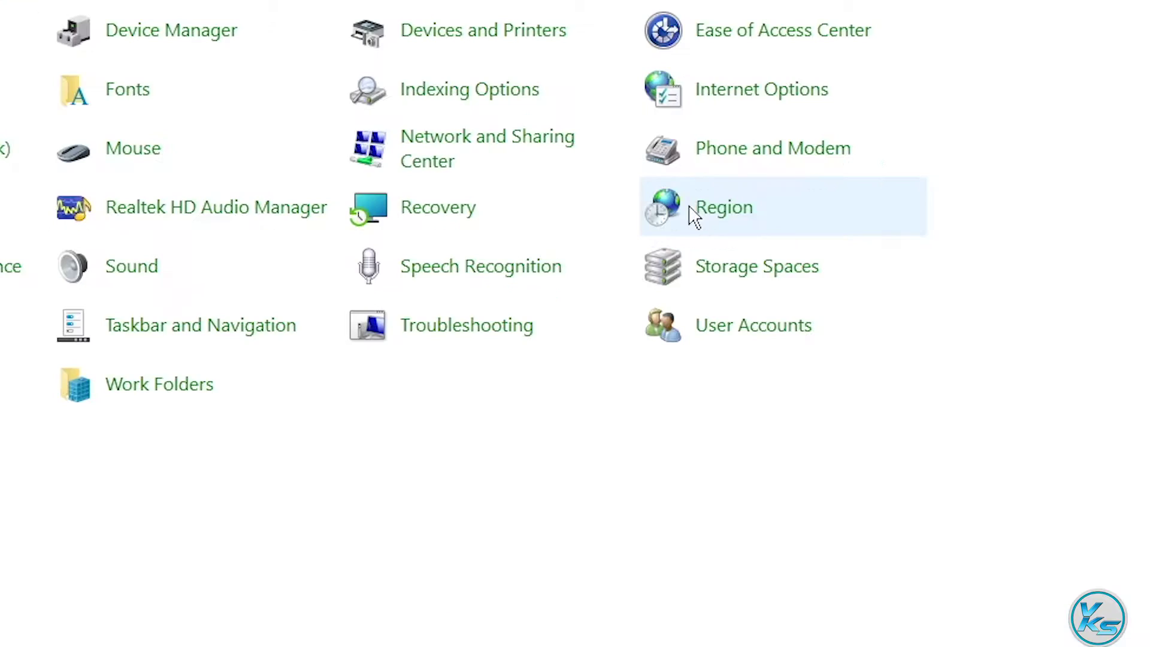
Open the Region settings and show the administrative language options.
click(723, 207)
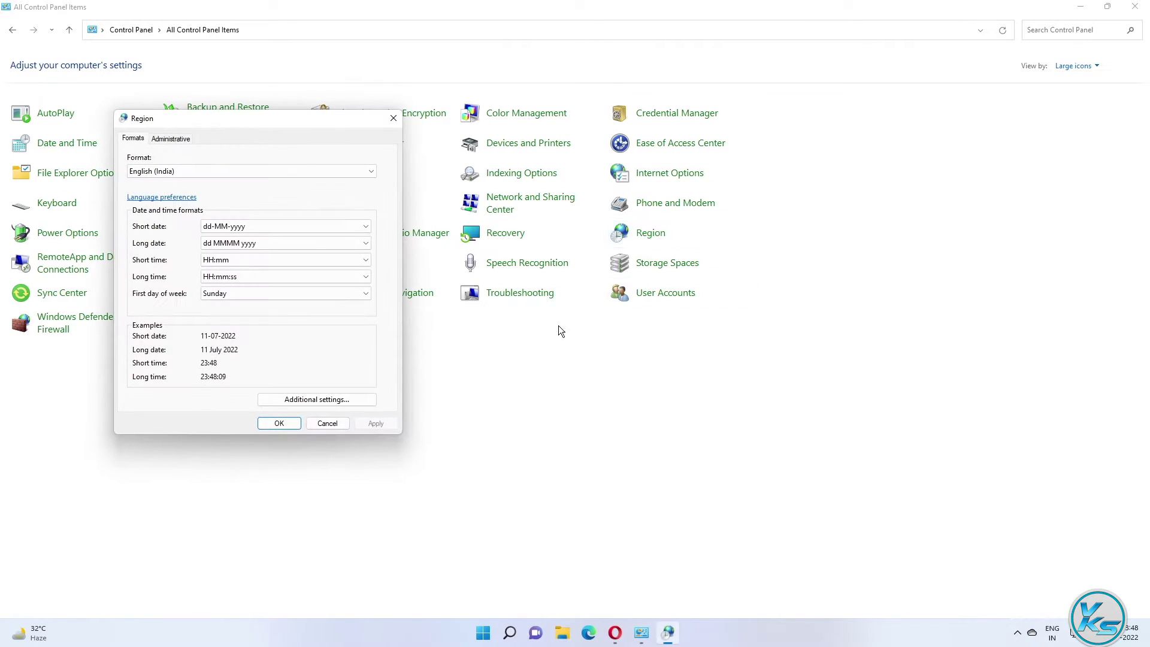
drag(316, 123, 499, 94)
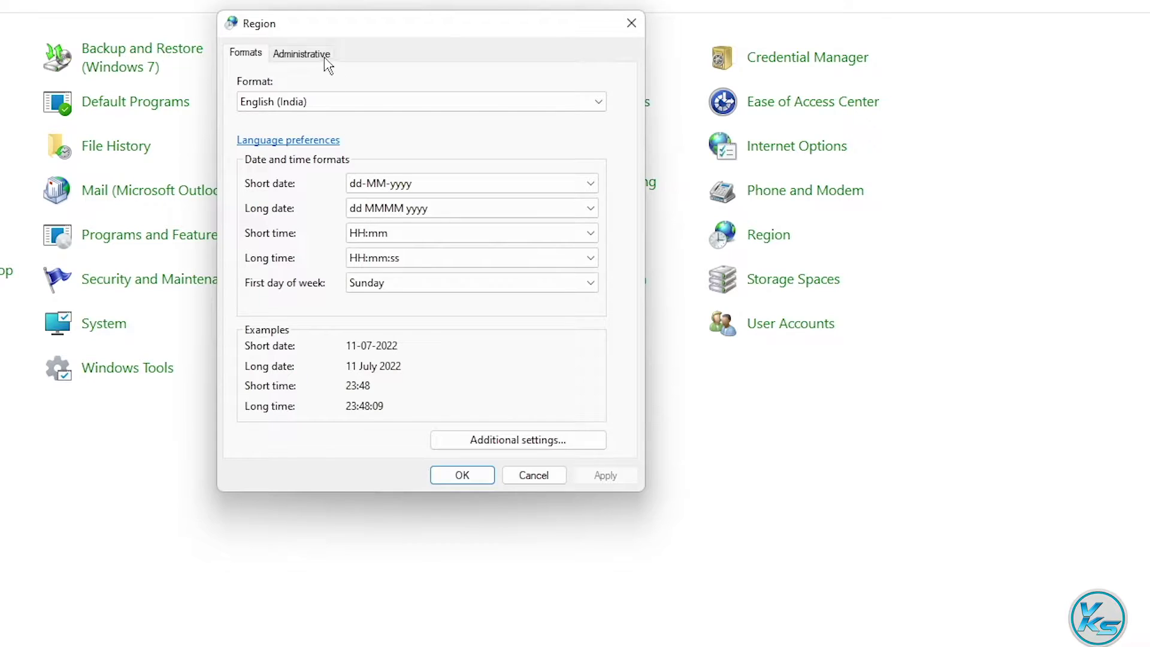
click(306, 55)
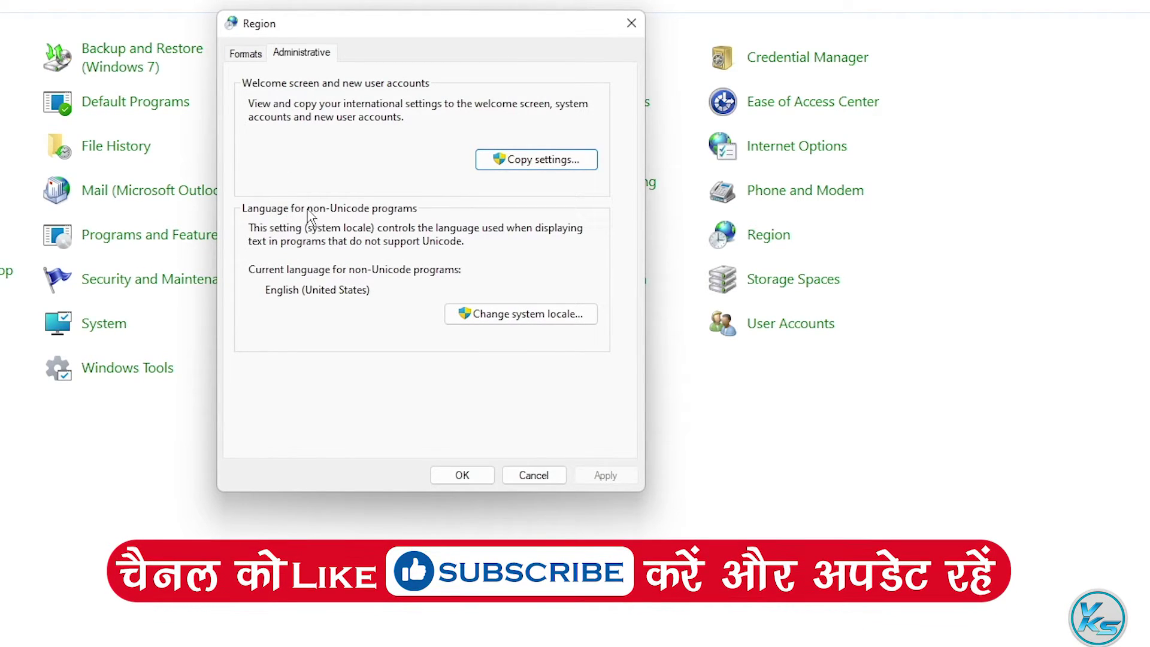
Set the system locale for non-Unicode programs to English (United States), accept the Region settings and close Control Panel.
click(508, 329)
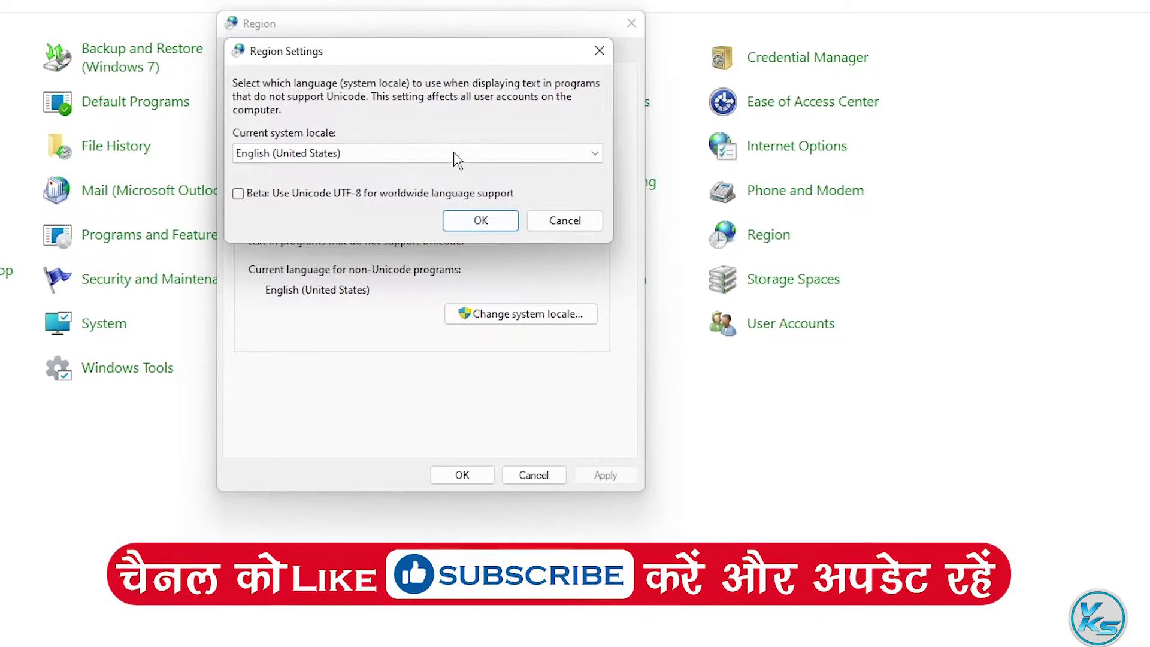
click(429, 155)
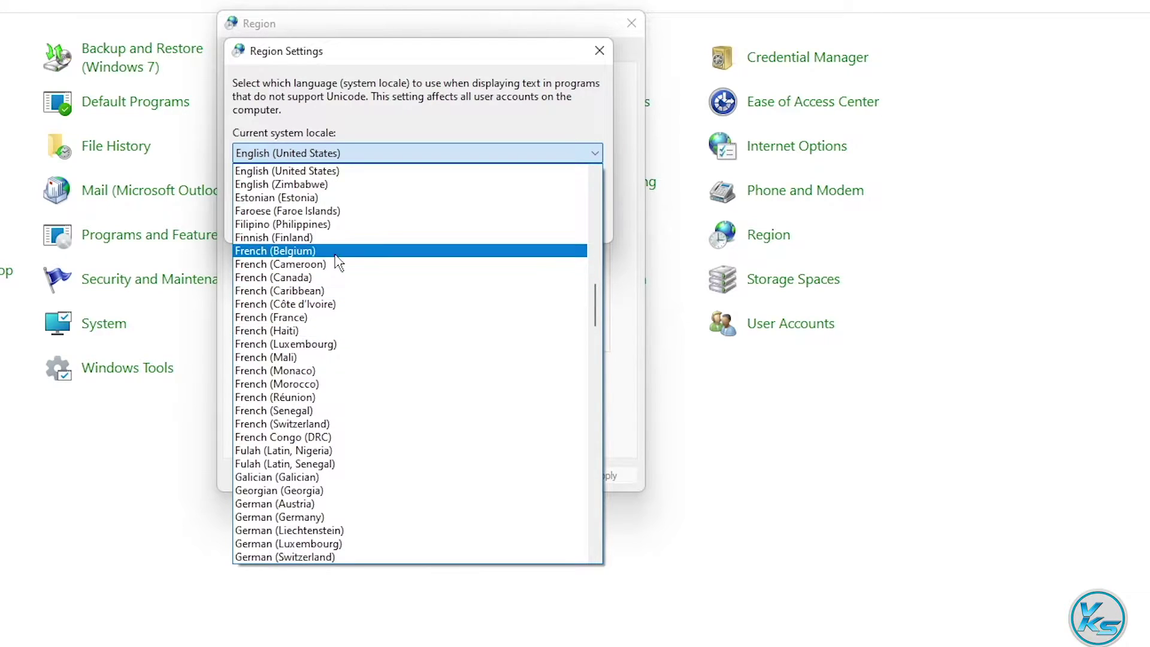
click(429, 123)
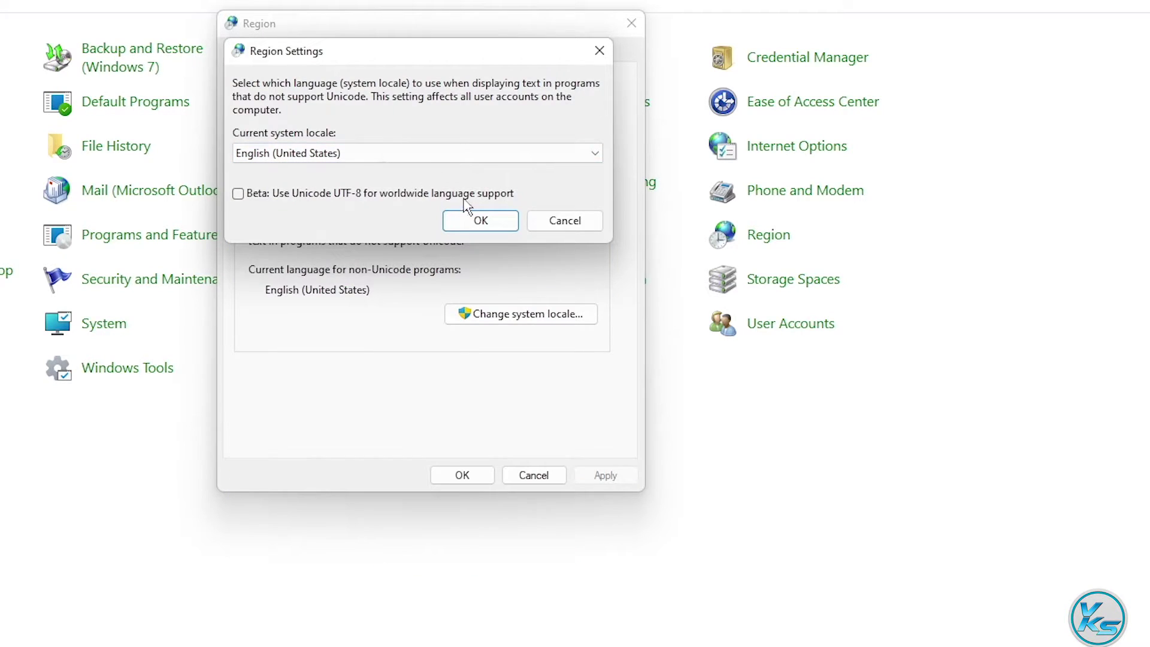
click(481, 223)
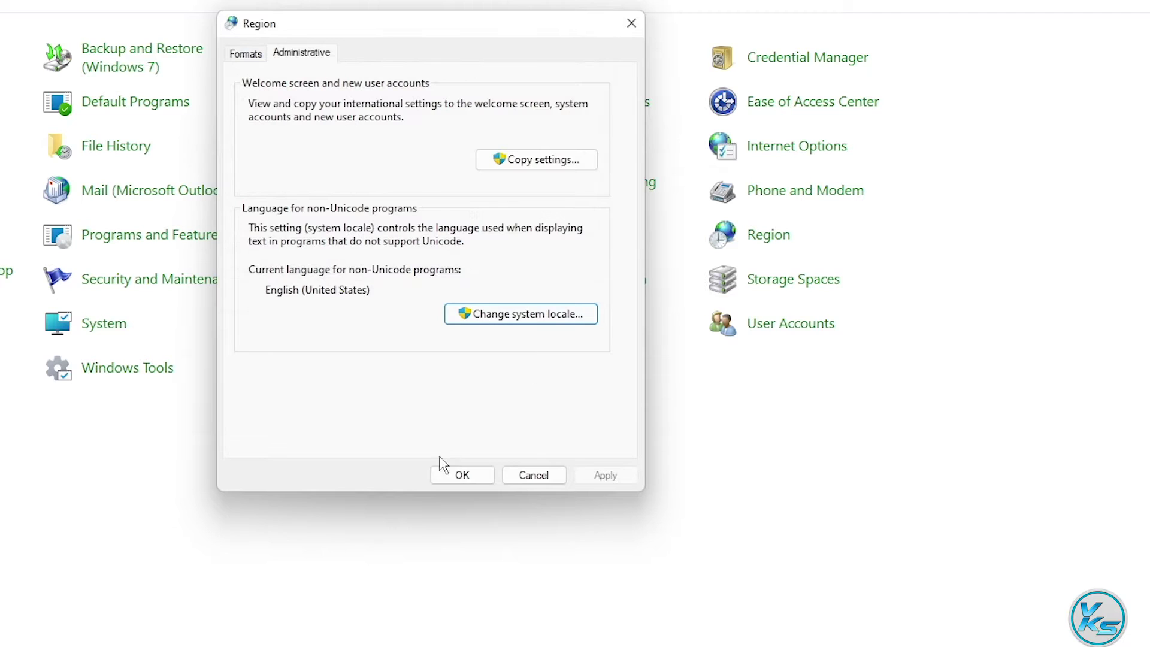
click(452, 478)
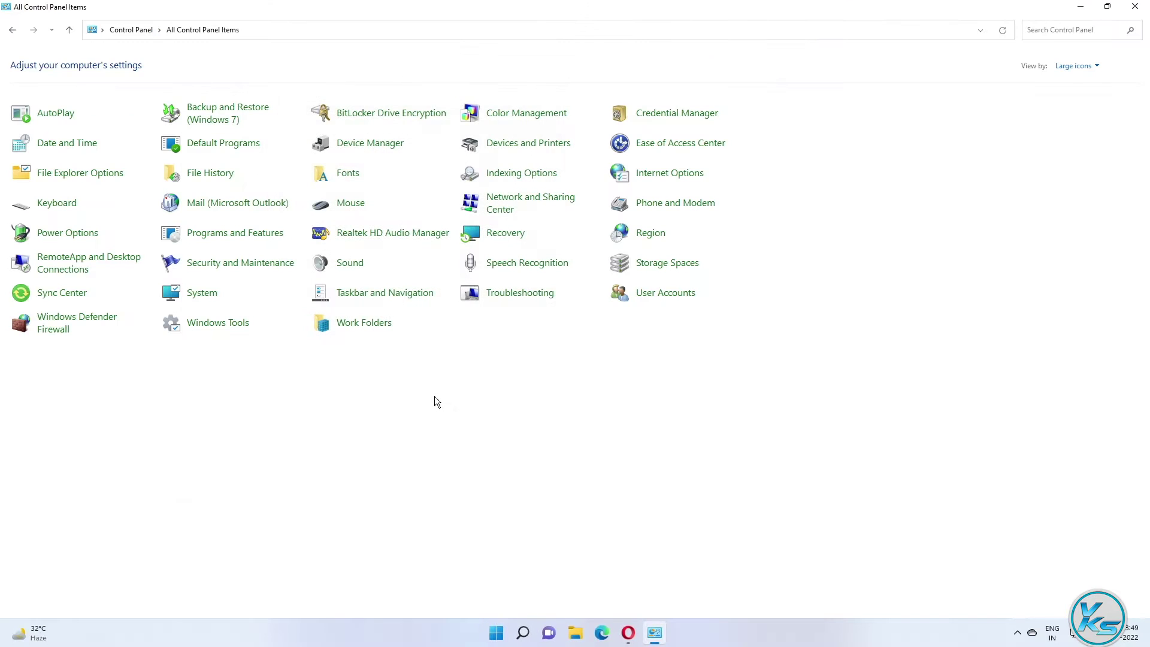
click(1134, 7)
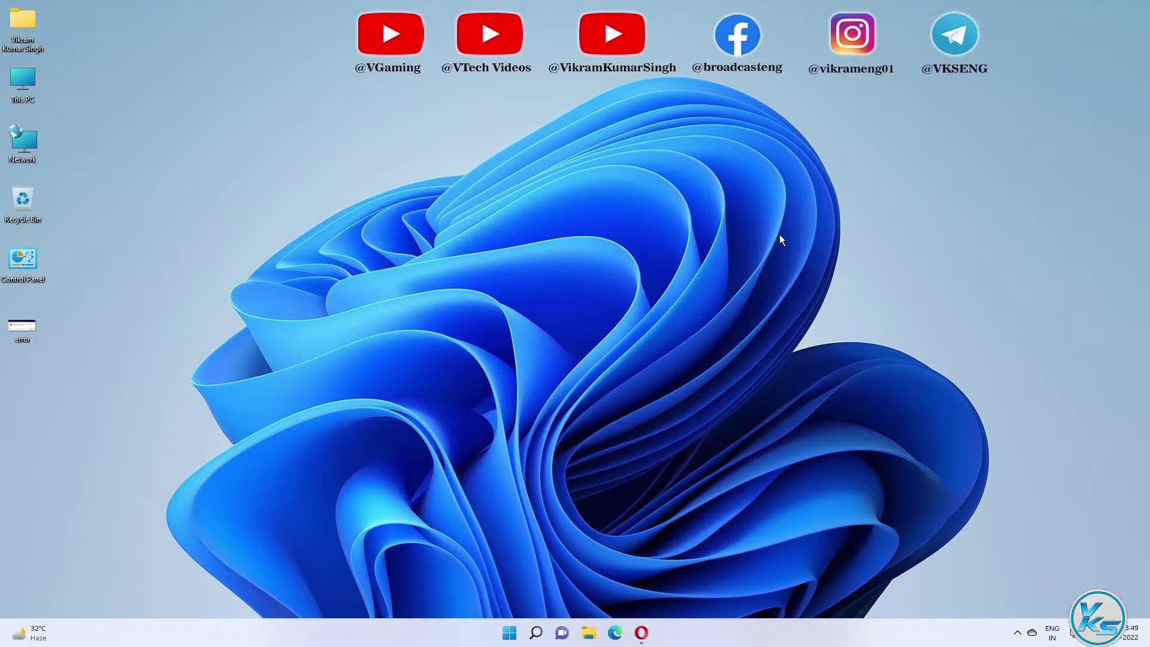
Search for cmd, run Command Prompt as administrator with the permission request approved, and move its window toward the middle of the desktop.
click(536, 633)
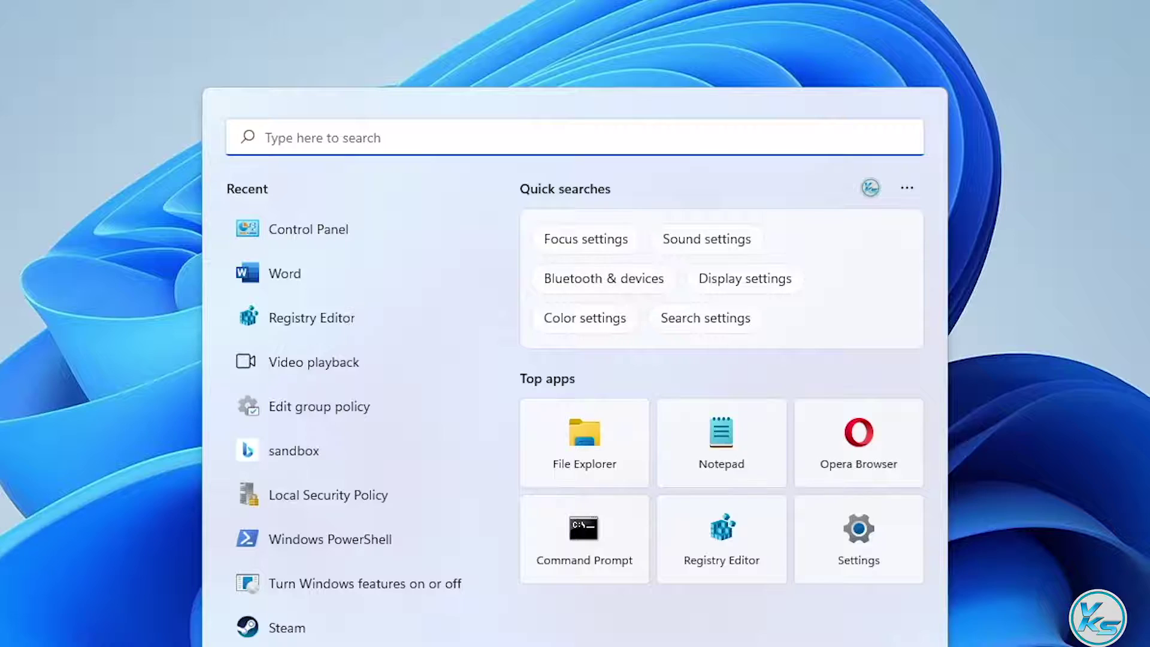
text(cmd)
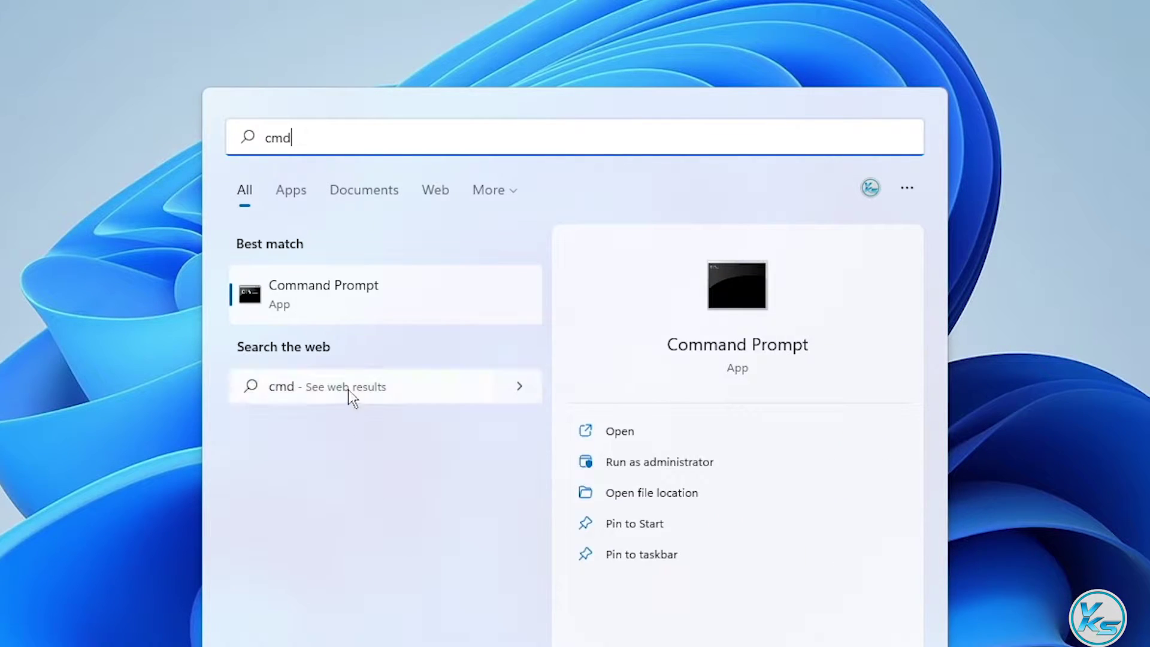
right_click(333, 285)
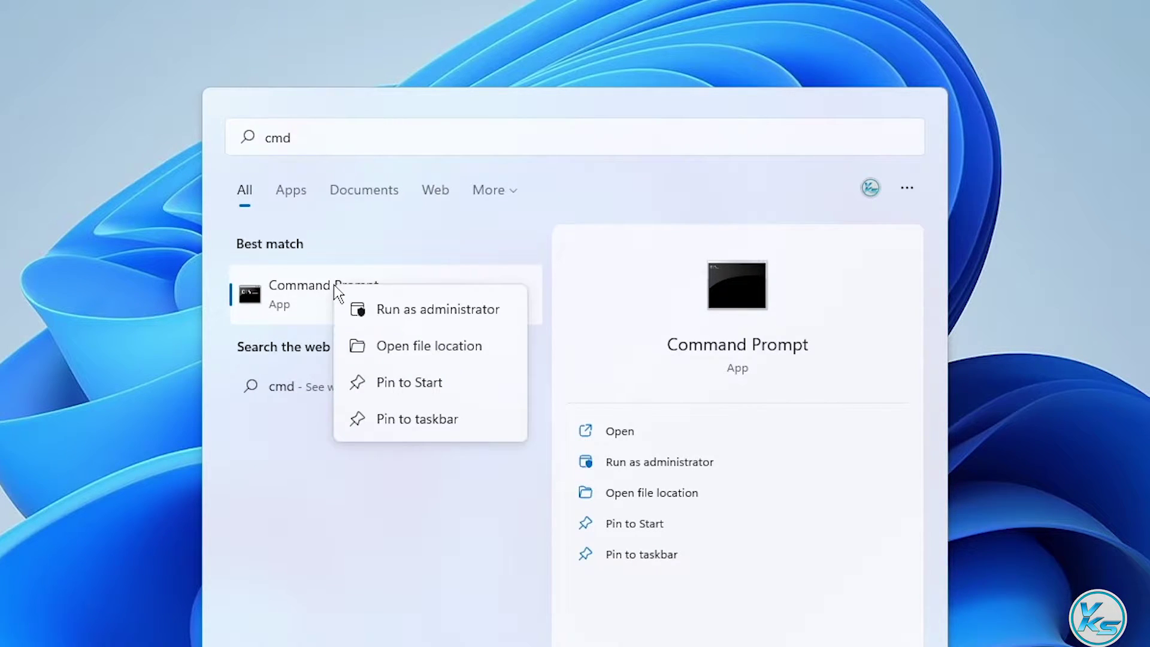
click(415, 311)
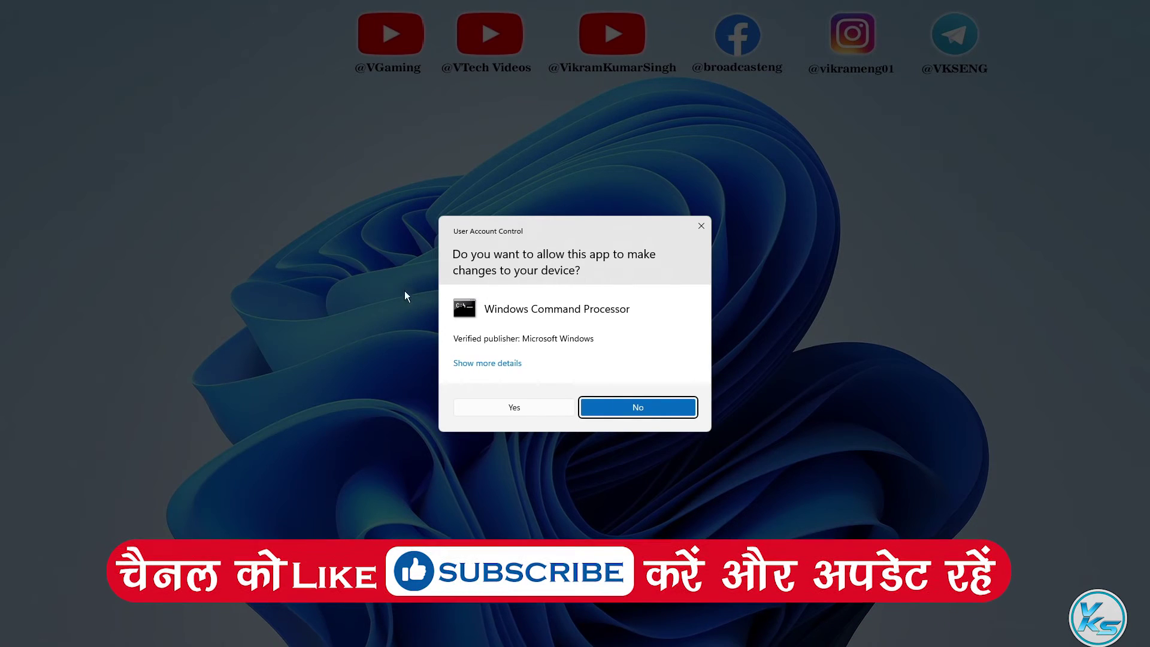
click(505, 407)
drag(419, 28, 721, 88)
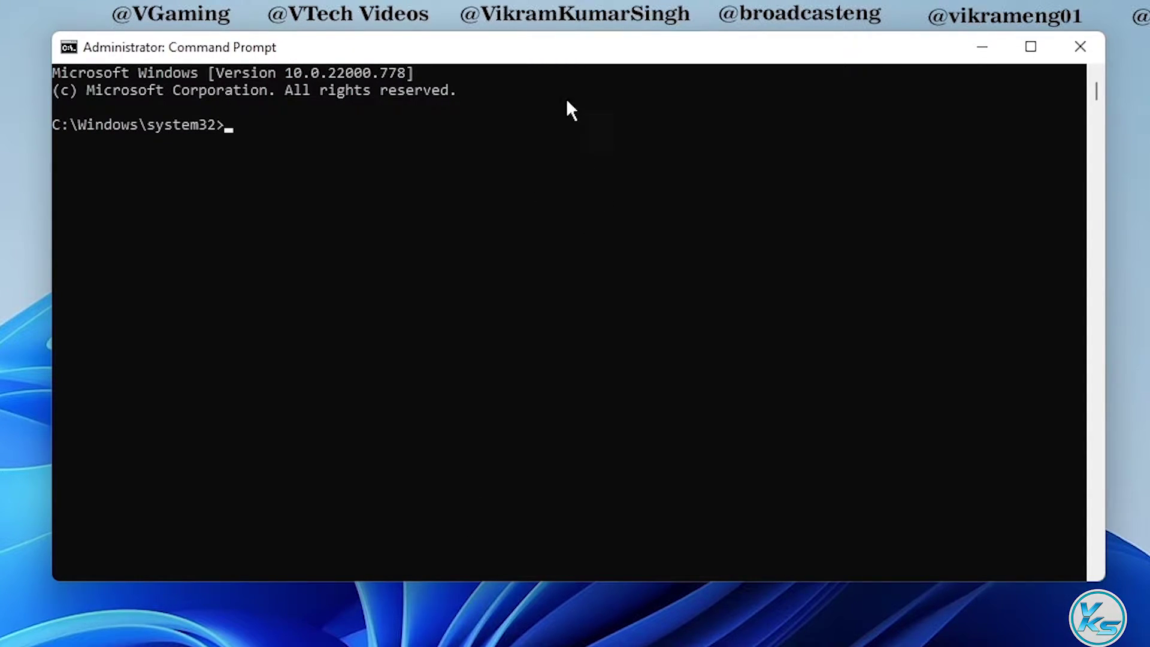
right_click(568, 50)
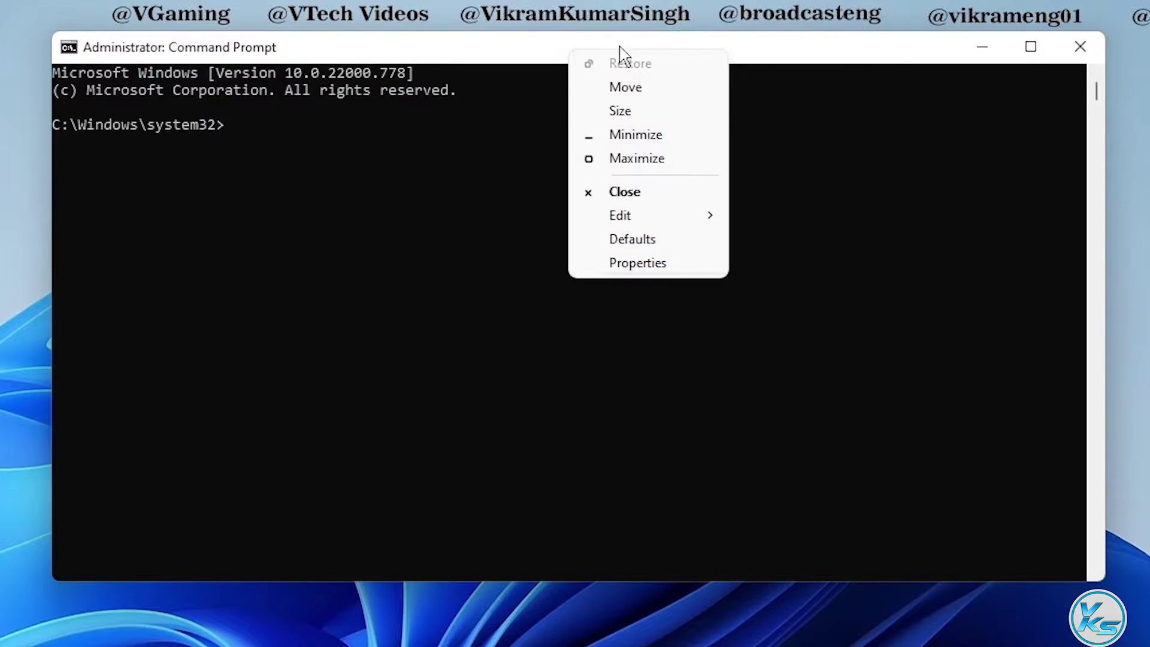
mouse_move(674, 220)
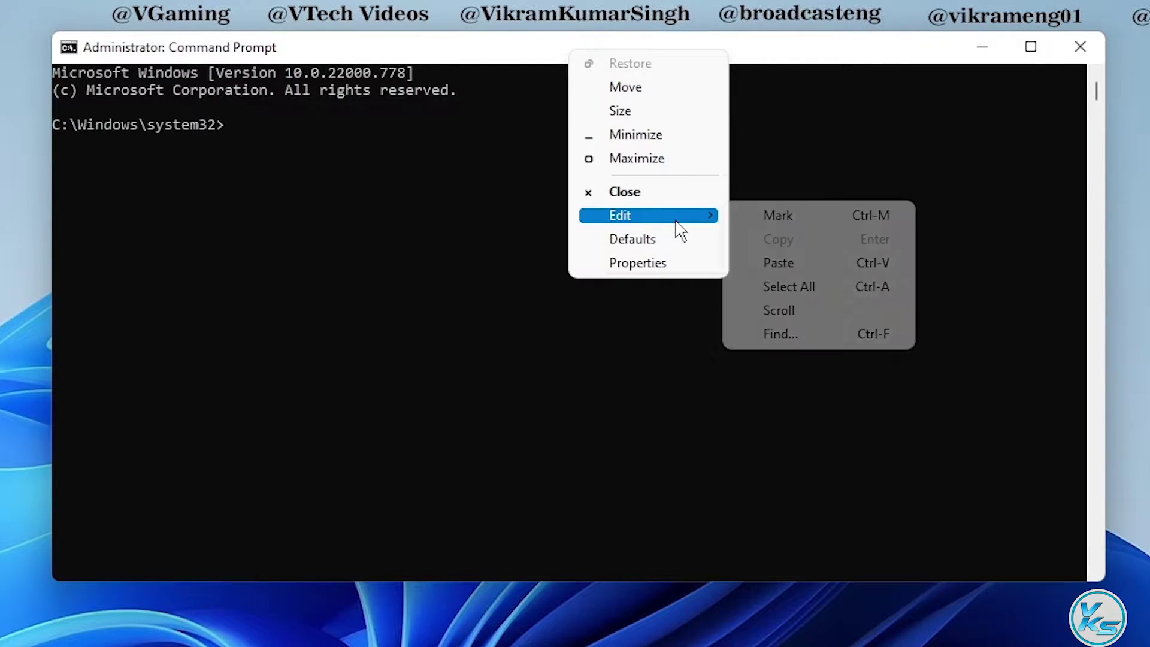
click(776, 259)
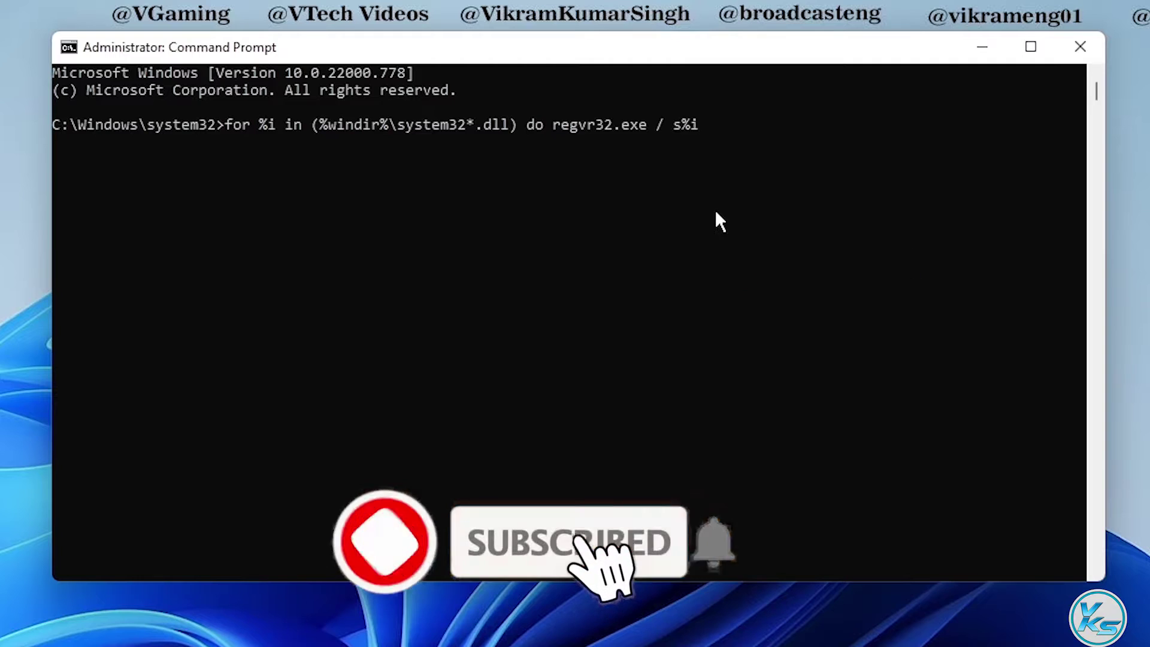
key(BackSpace)
key(BackSpace)
key(BackSpace)
key(BackSpace)
key(BackSpace)
key(BackSpace)
key(BackSpace)
key(BackSpace)
key(BackSpace)
key(BackSpace)
key(BackSpace)
key(BackSpace)
key(BackSpace)
key(BackSpace)
key(BackSpace)
key(BackSpace)
key(BackSpace)
key(BackSpace)
key(BackSpace)
key(BackSpace)
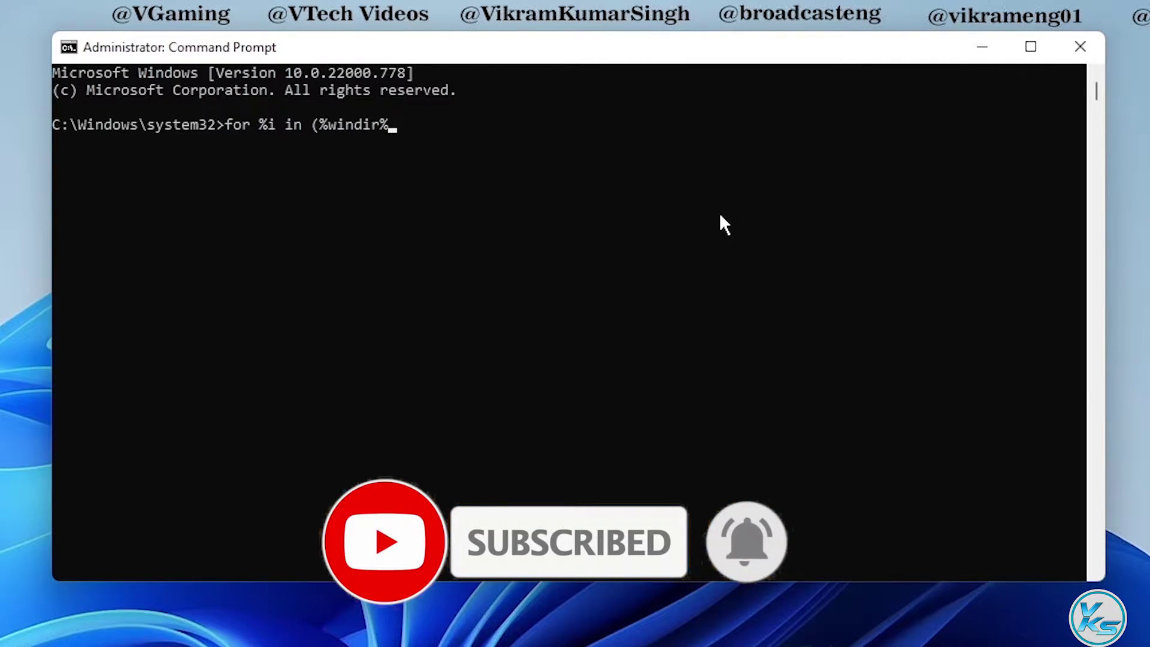
key(BackSpace)
key(BackSpace)
key(BackSpace)
key(BackSpace)
key(BackSpace)
key(BackSpace)
key(BackSpace)
key(BackSpace)
key(BackSpace)
key(BackSpace)
key(BackSpace)
key(BackSpace)
key(BackSpace)
key(BackSpace)
key(BackSpace)
key(BackSpace)
key(BackSpace)
key(BackSpace)
key(BackSpace)
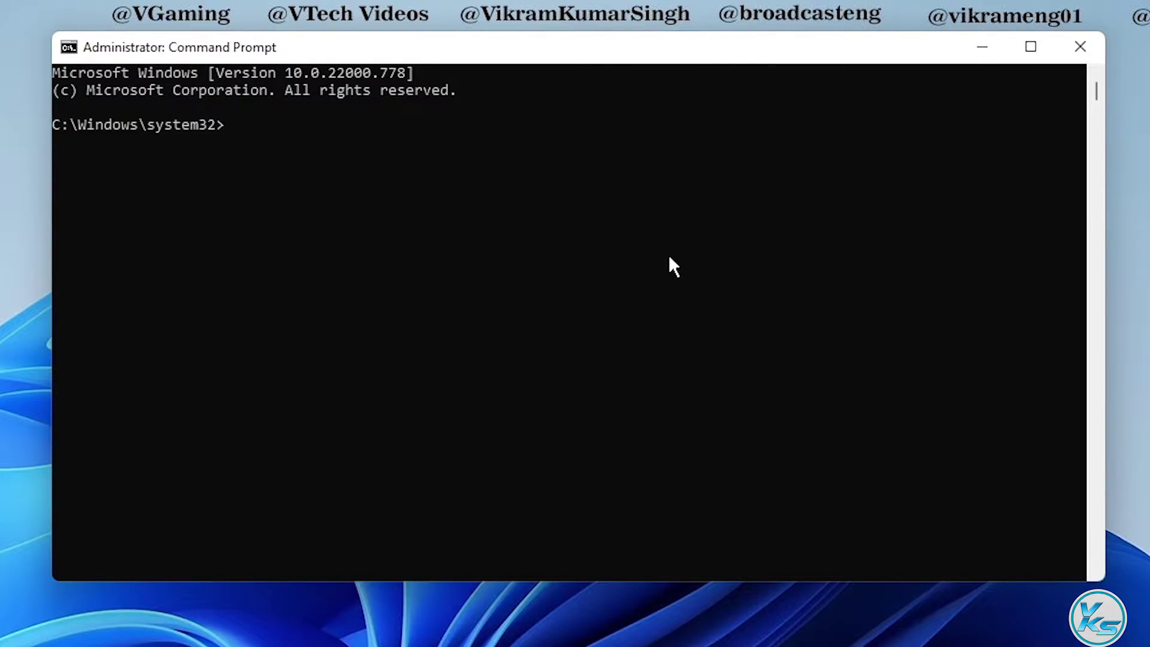
Enter "for %i in (%windir%\system32*.dll) do regvr32.exe / s%i" at the prompt and clear the line.
text(for %i in (%windir%\system32*.dll) do regvr32.exe / s%i)
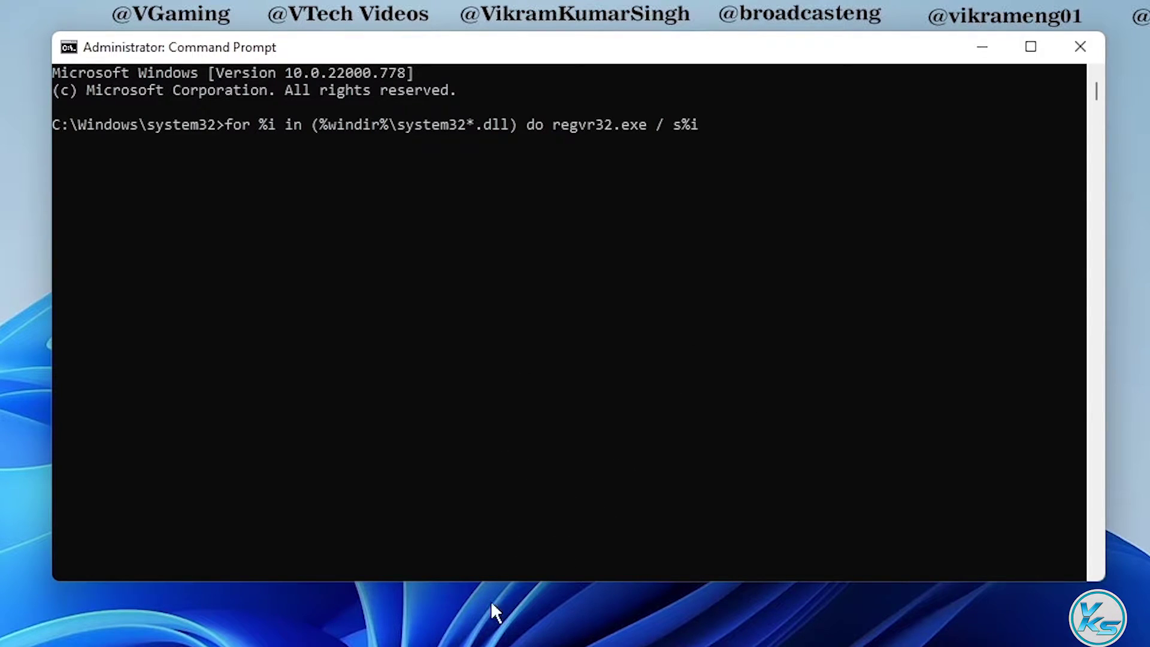
key(Escape)
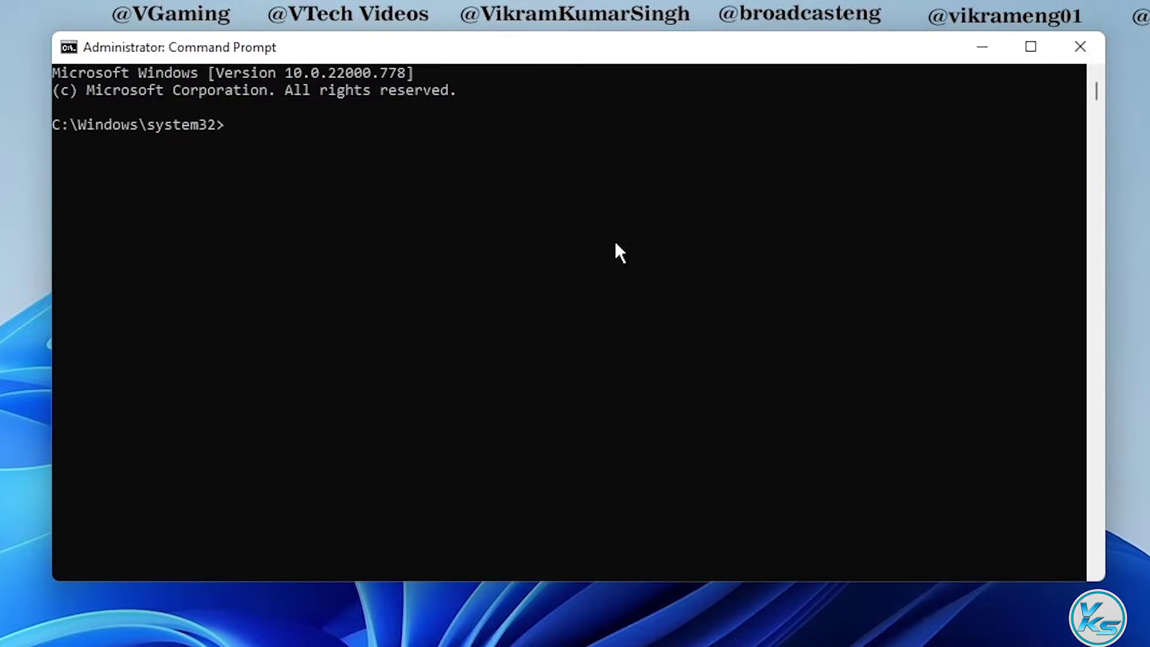
Enter "for %i in (%windir%\system32*.ocx) do regsvr32.exe / s%i" at the prompt and close Command Prompt.
text(for %i in (%windir%\system32*.ocx) do regsvr32.exe / s%i)
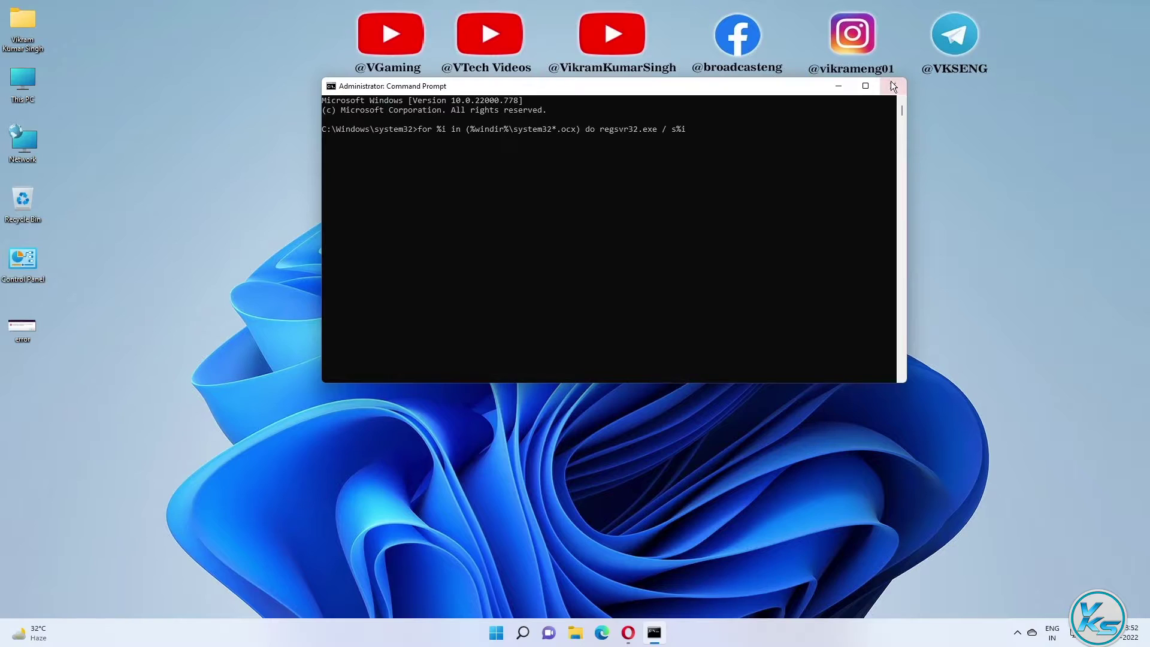
click(1079, 46)
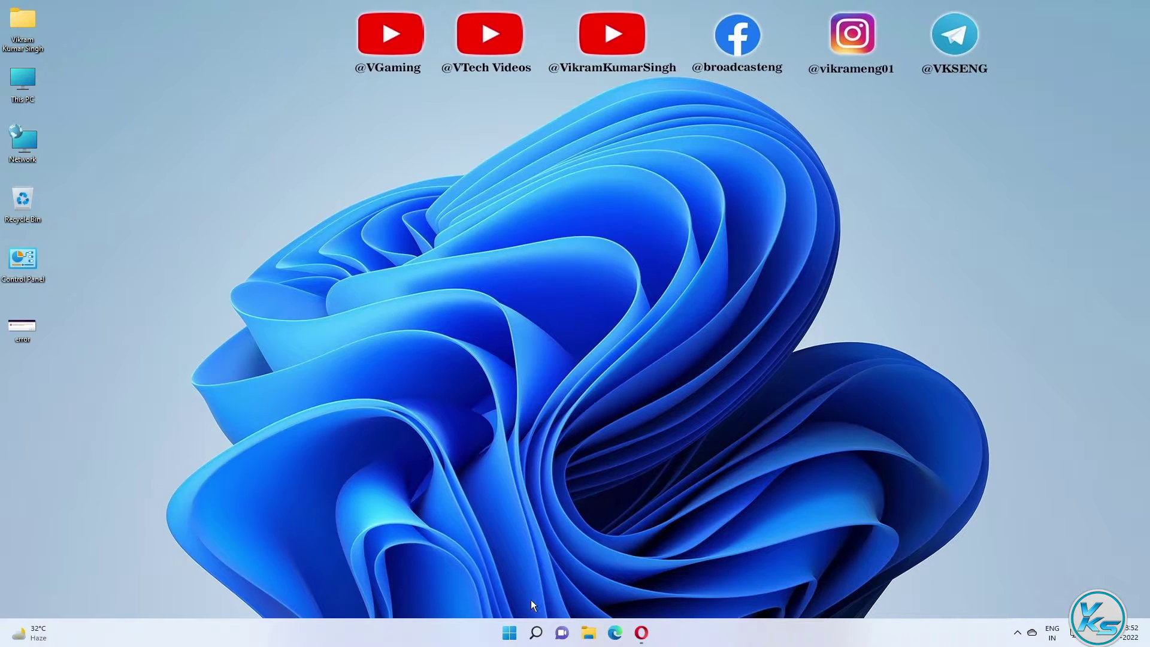
Show the system's shut down, restart and sign out options and dismiss them without choosing one.
right_click(511, 623)
mouse_move(529, 588)
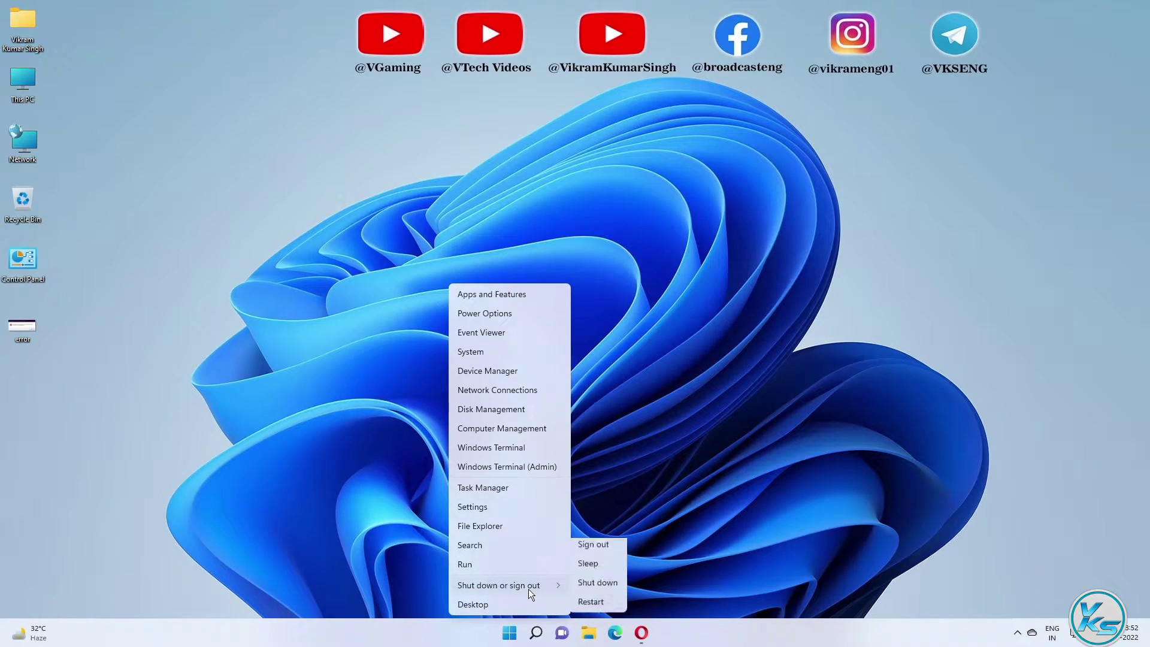
click(740, 499)
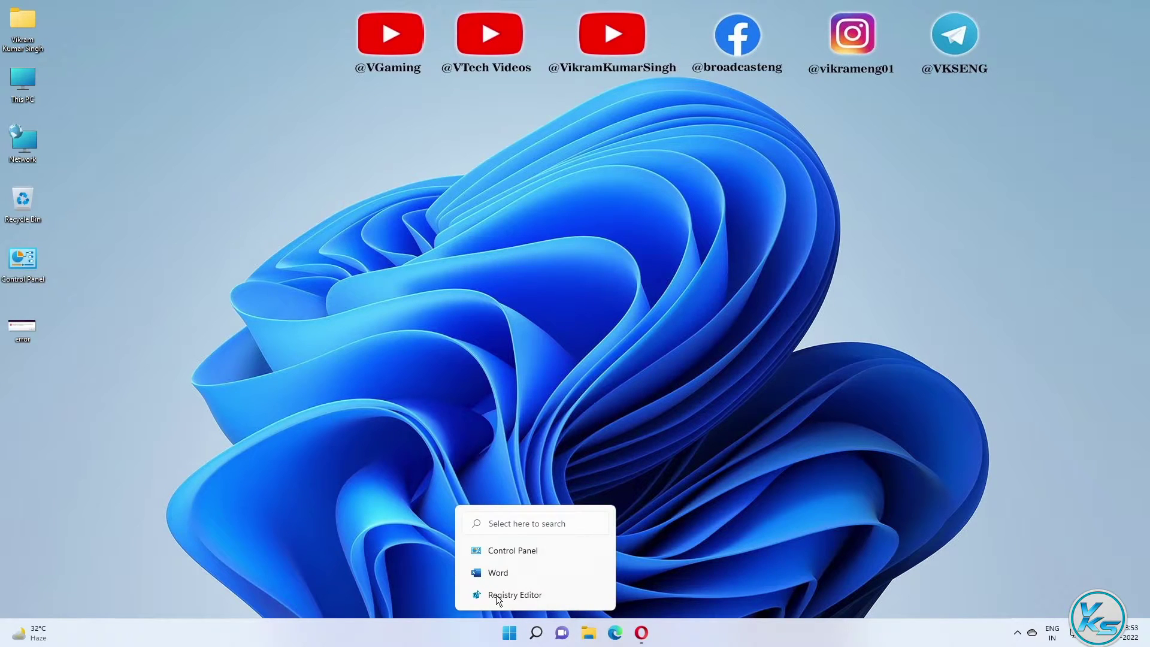
click(496, 596)
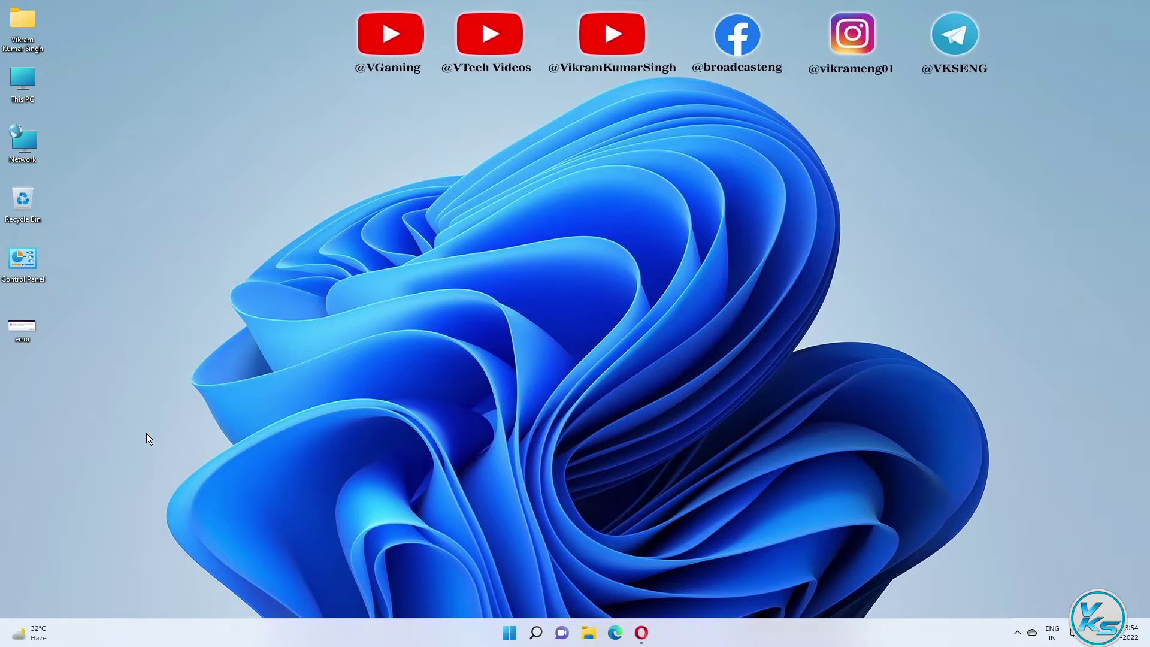
Switch to the Opera browser and view the NVIDIA driver download page, followed by the Microsoft Visual C++ Redistributable downloads page.
click(637, 635)
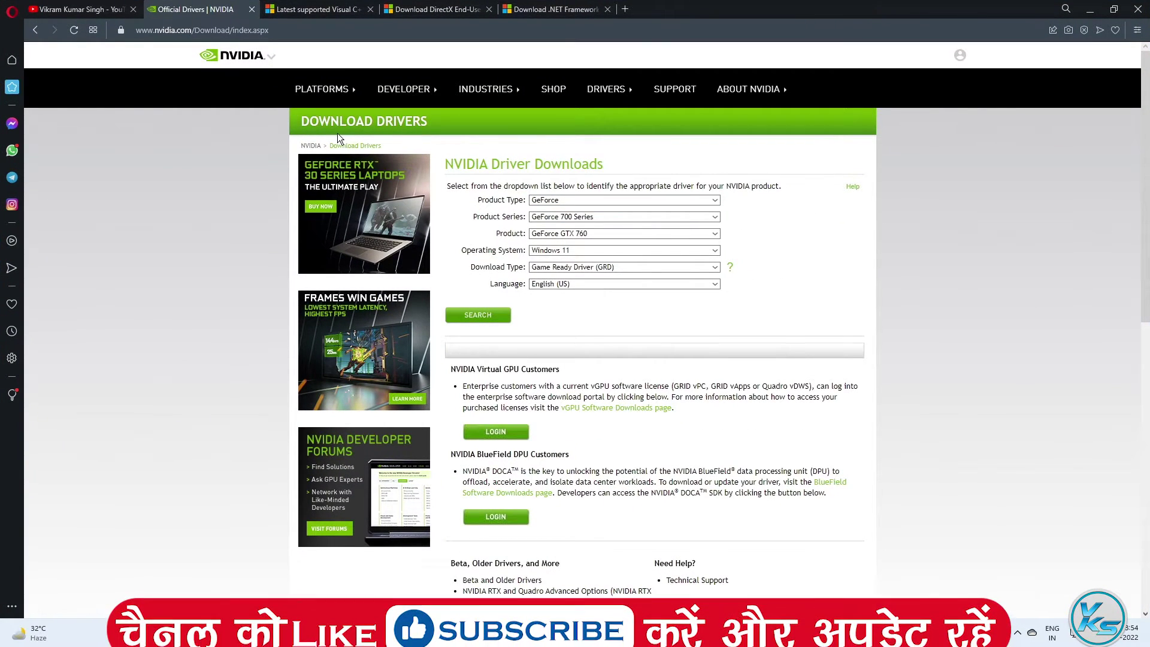
mouse_move(346, 76)
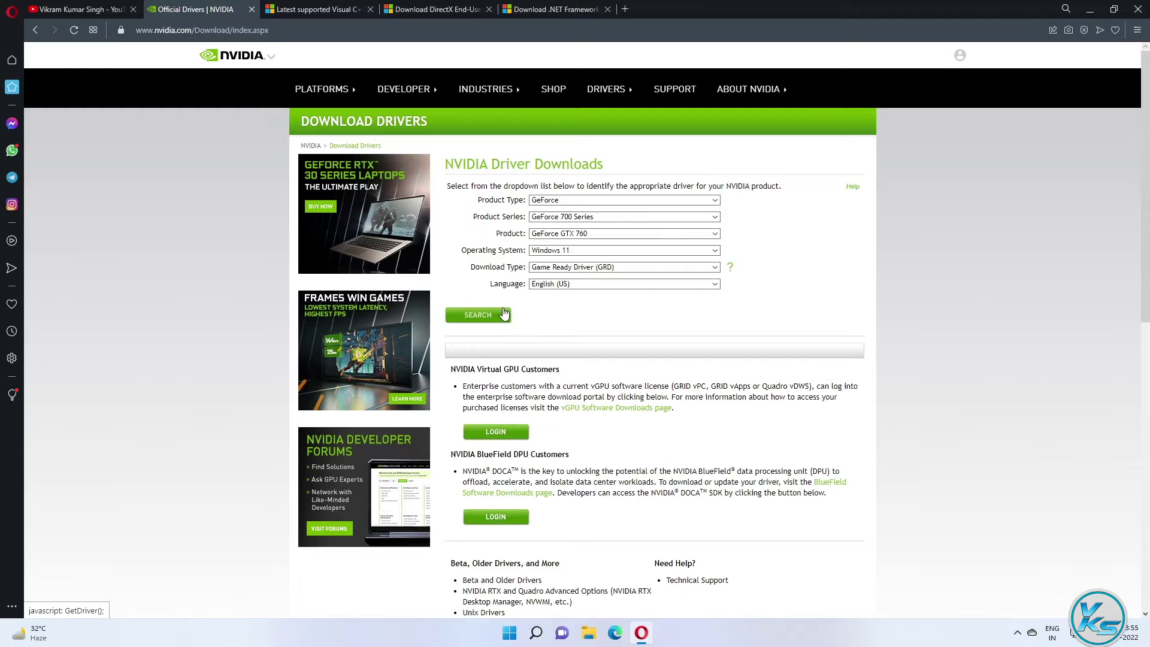
click(330, 4)
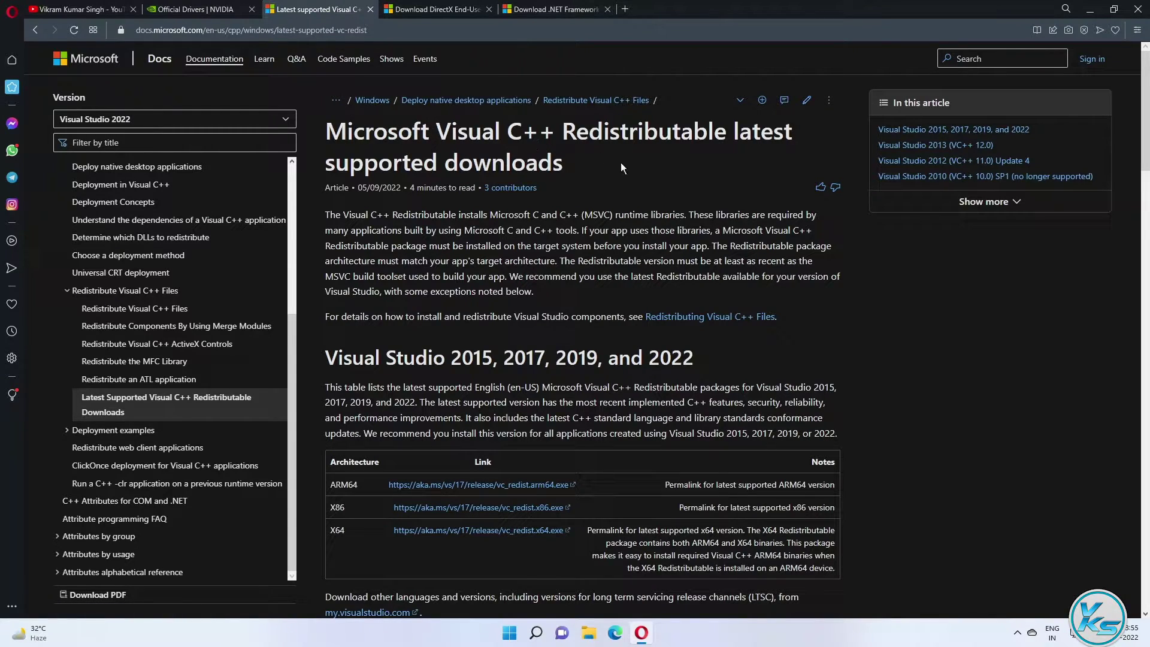
View the DirectX End-User Runtime and .NET Framework download pages, and minimize the browser.
scroll(494, 294, down, 1)
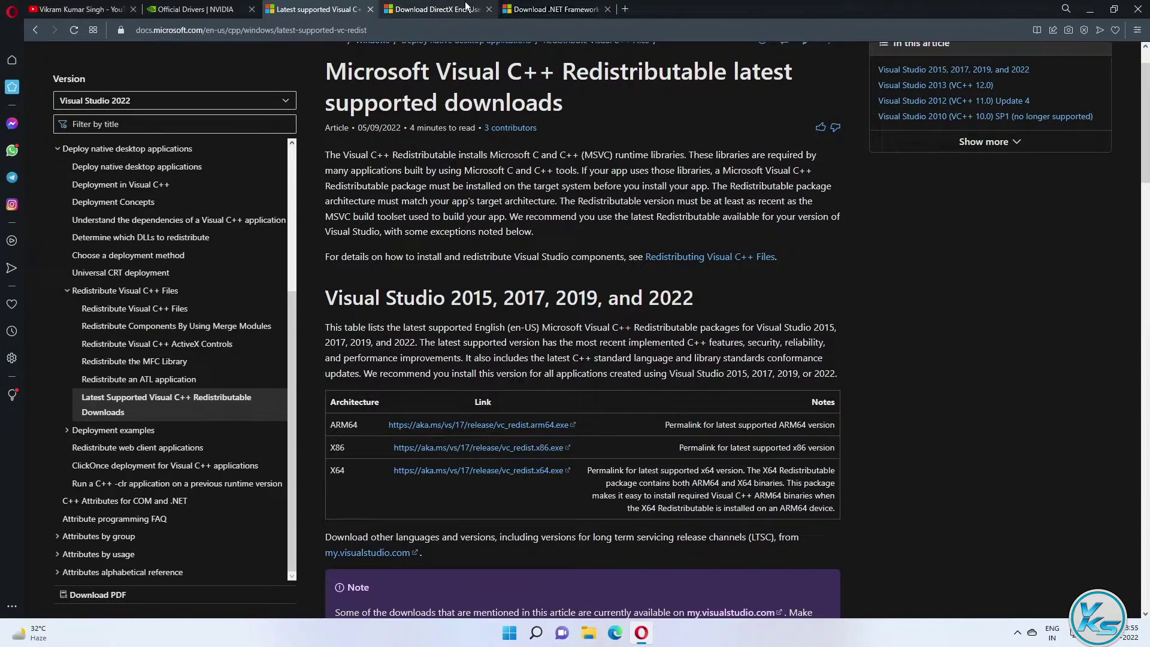
click(466, 7)
scroll(391, 465, down, 1)
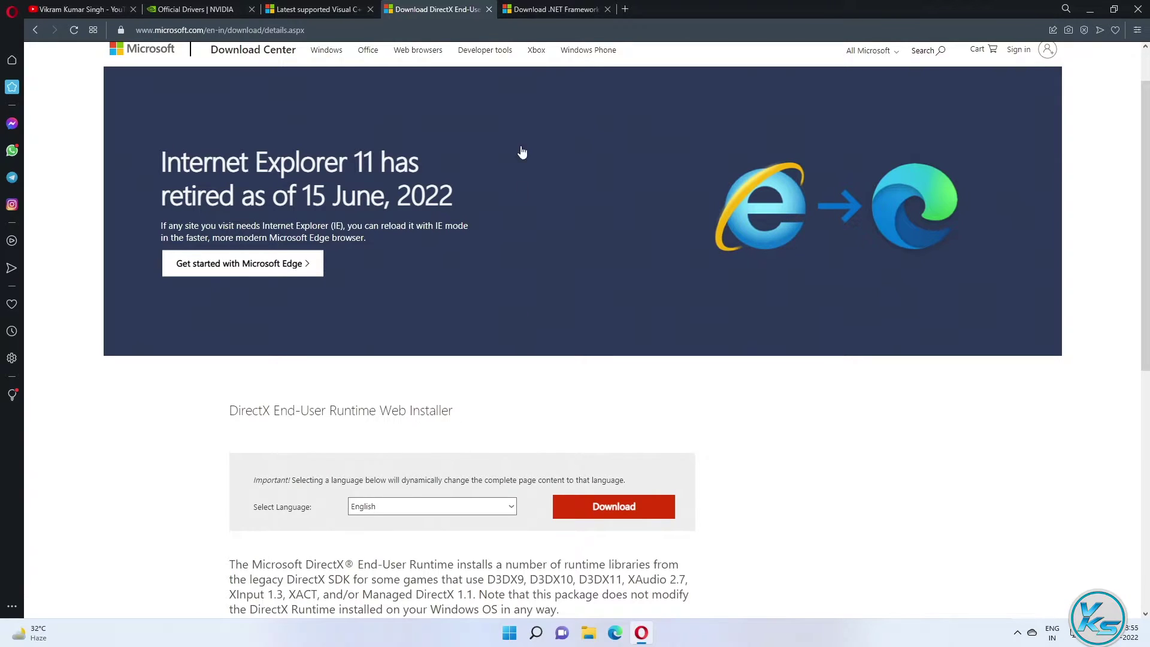
click(551, 9)
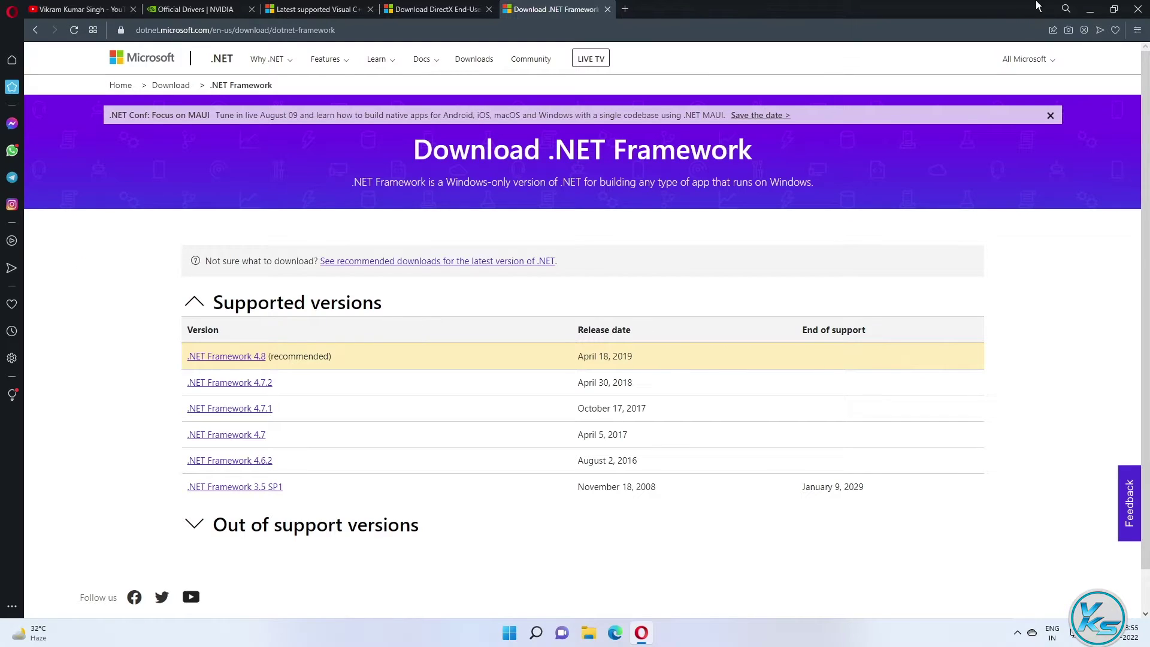
click(1089, 9)
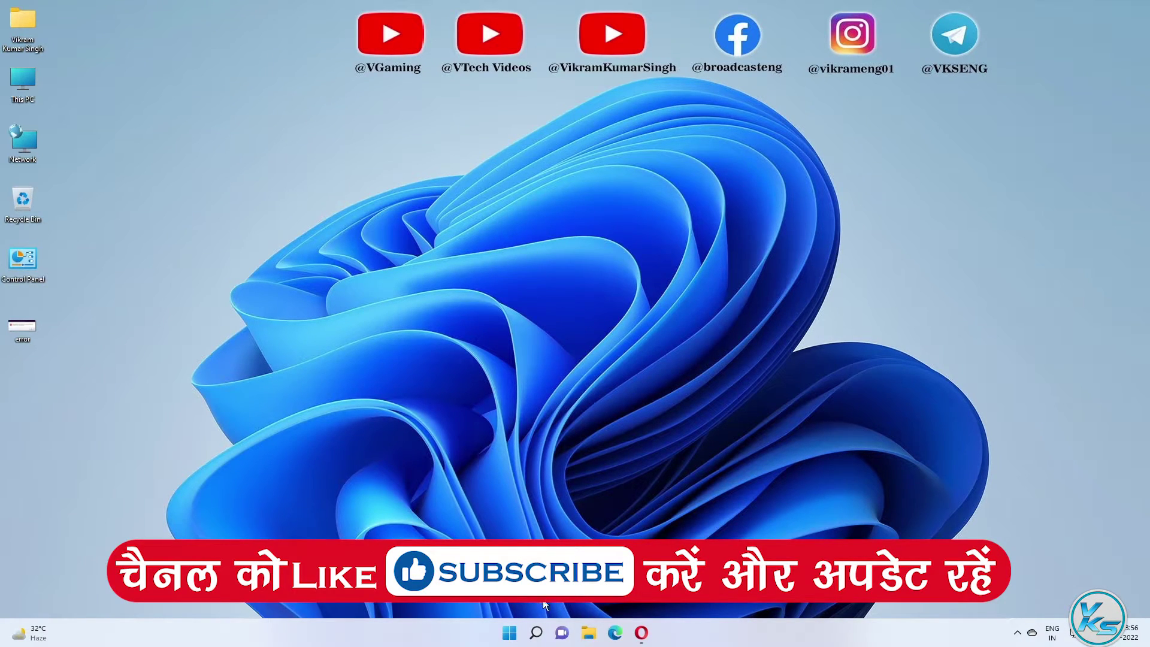
Search Windows for Steam and follow its shortcut's file location to the installation folder in Program Files (x86).
click(535, 632)
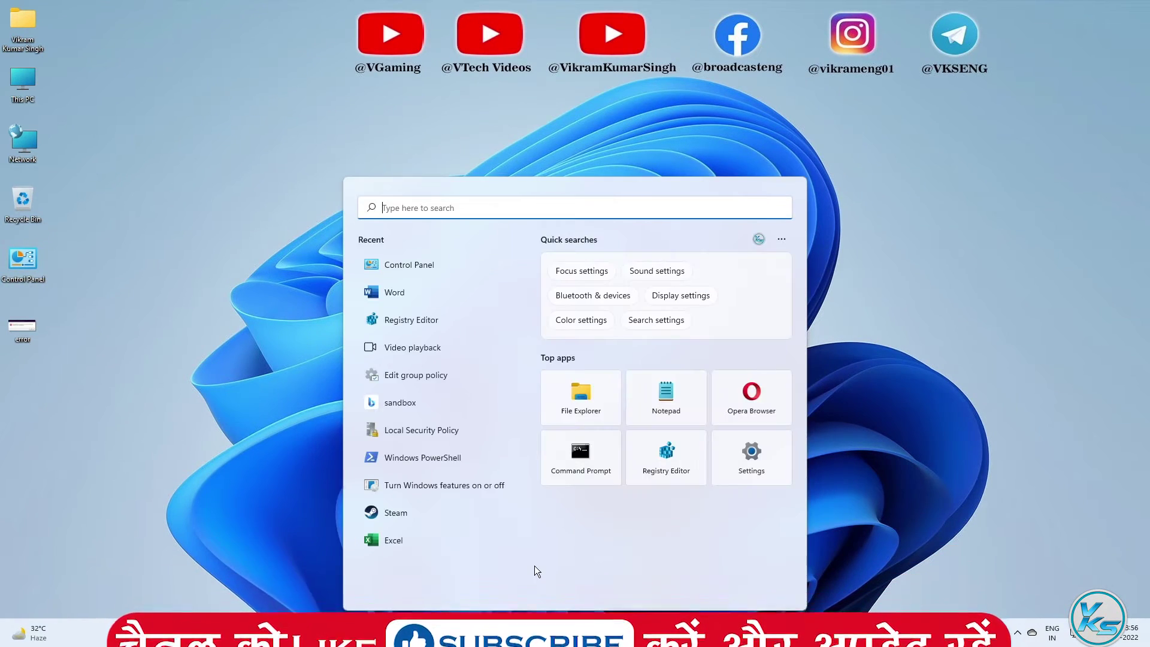
text(ste)
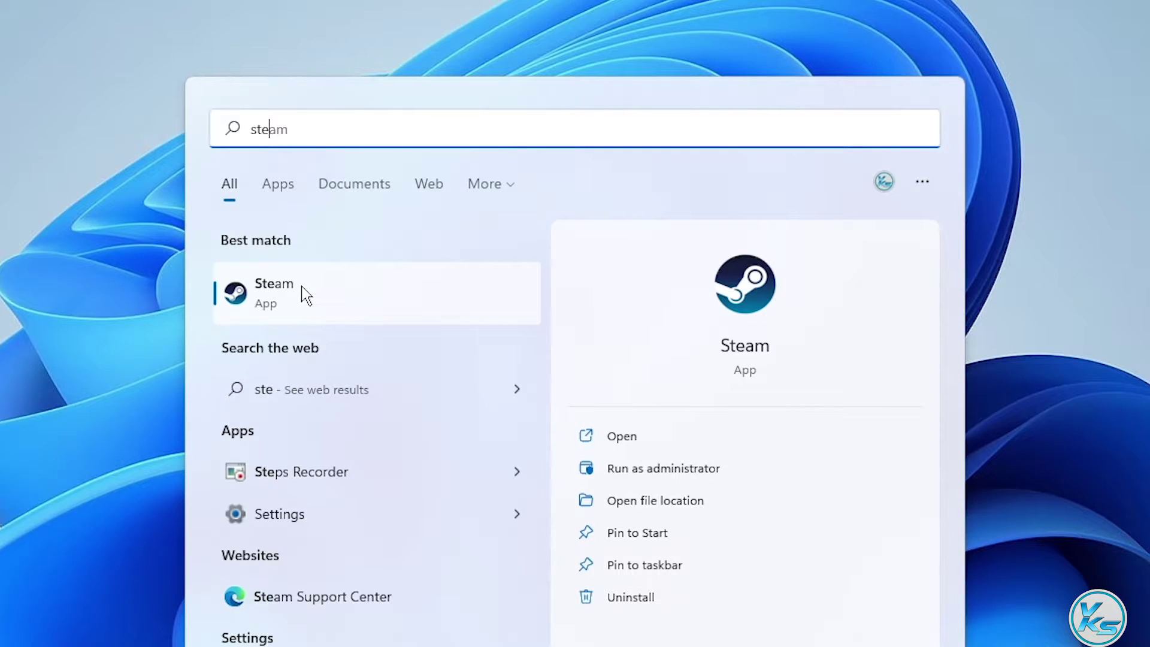
right_click(306, 293)
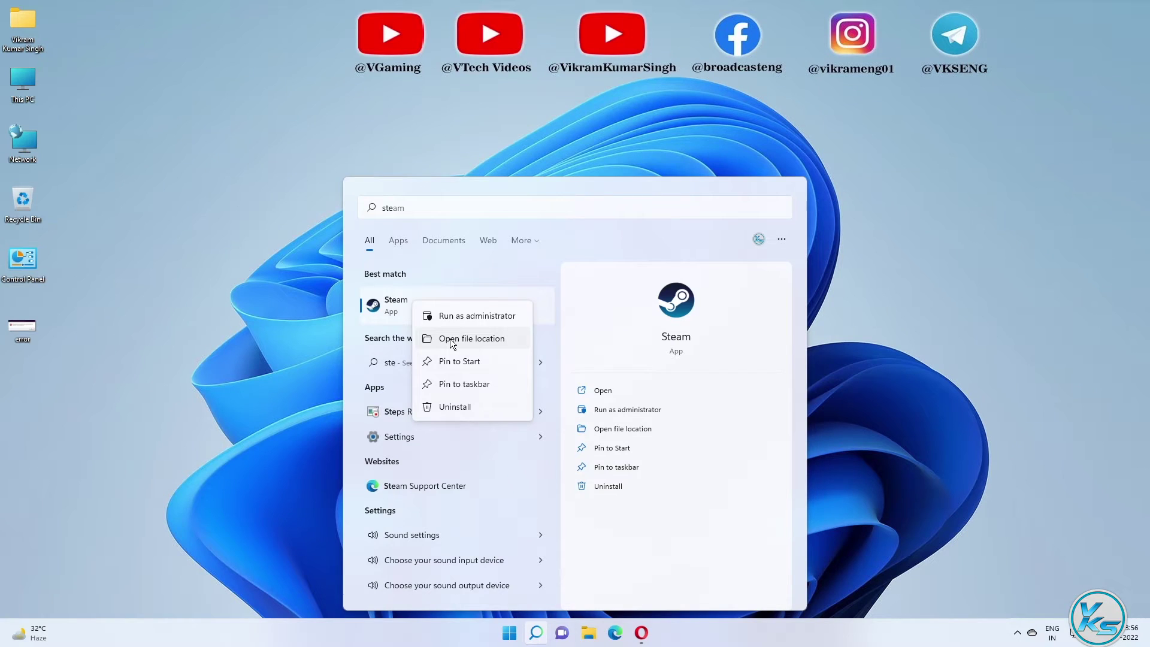
click(450, 339)
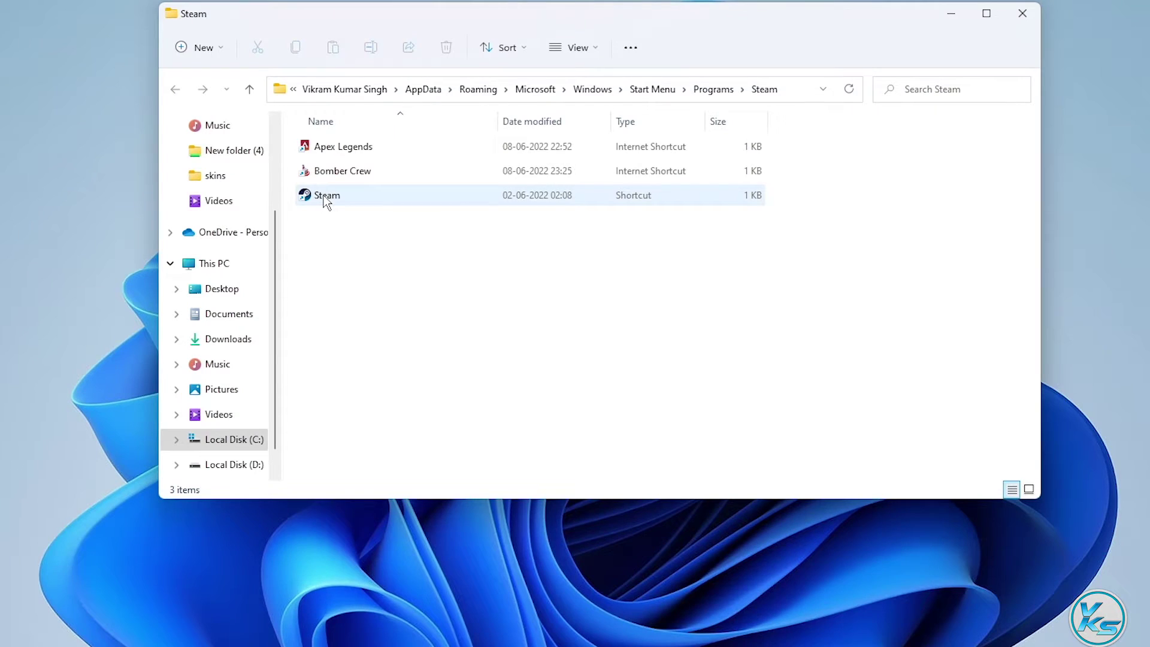
click(325, 200)
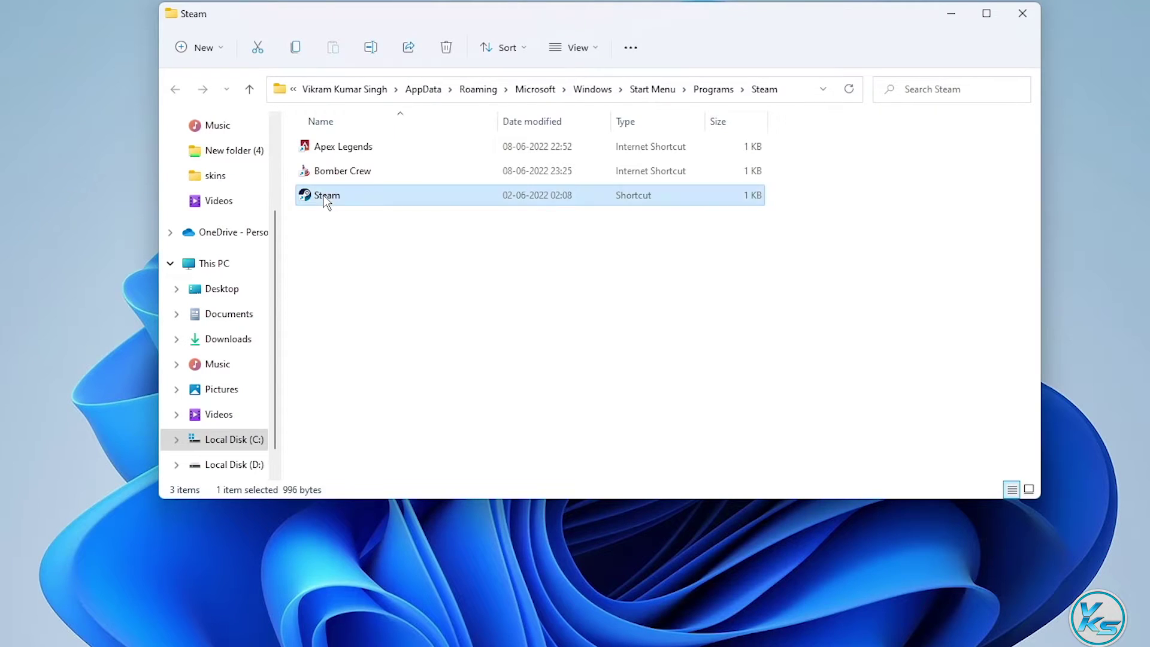
right_click(324, 200)
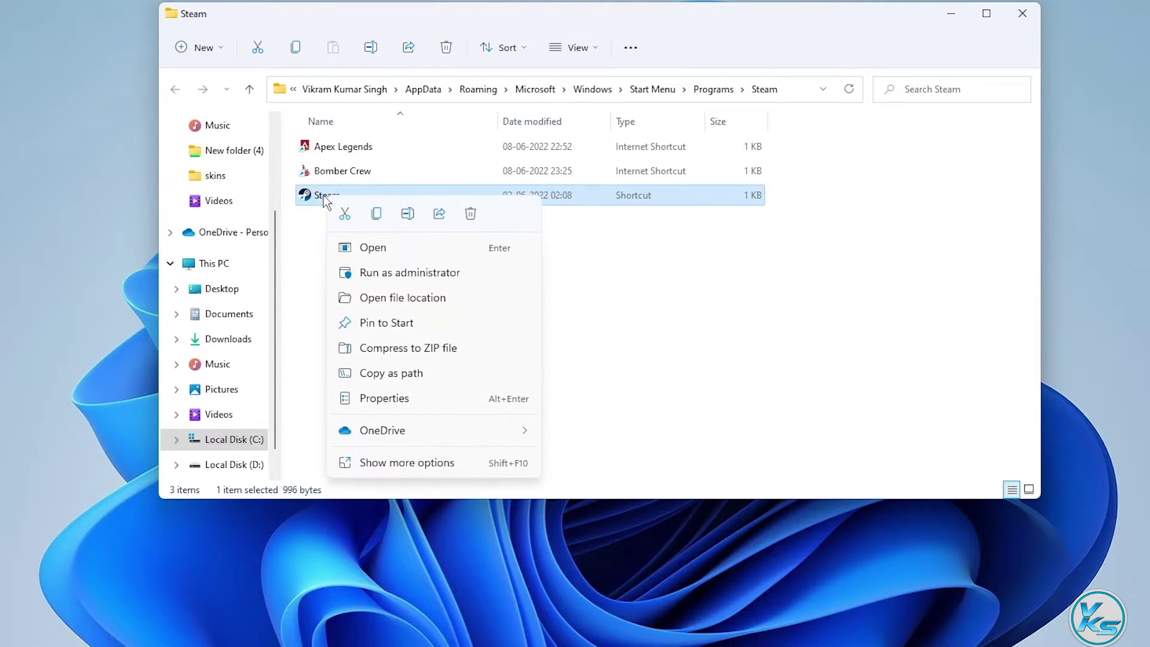
click(418, 297)
scroll(419, 233, down, 3)
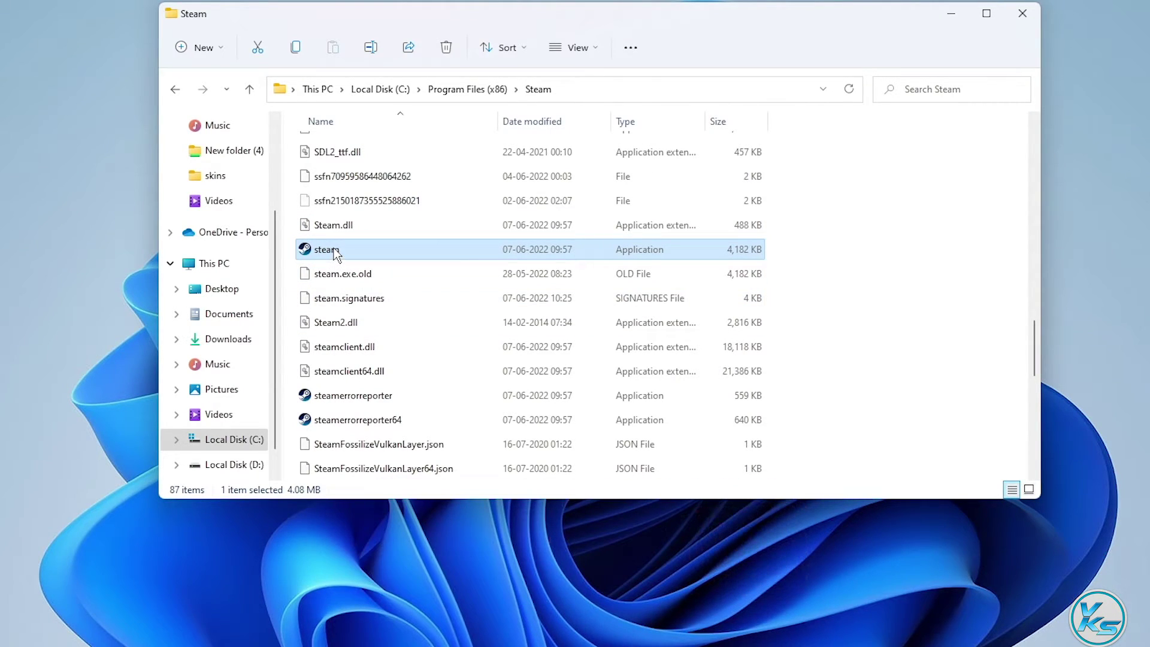
Open the compatibility properties of the steam application file.
right_click(334, 250)
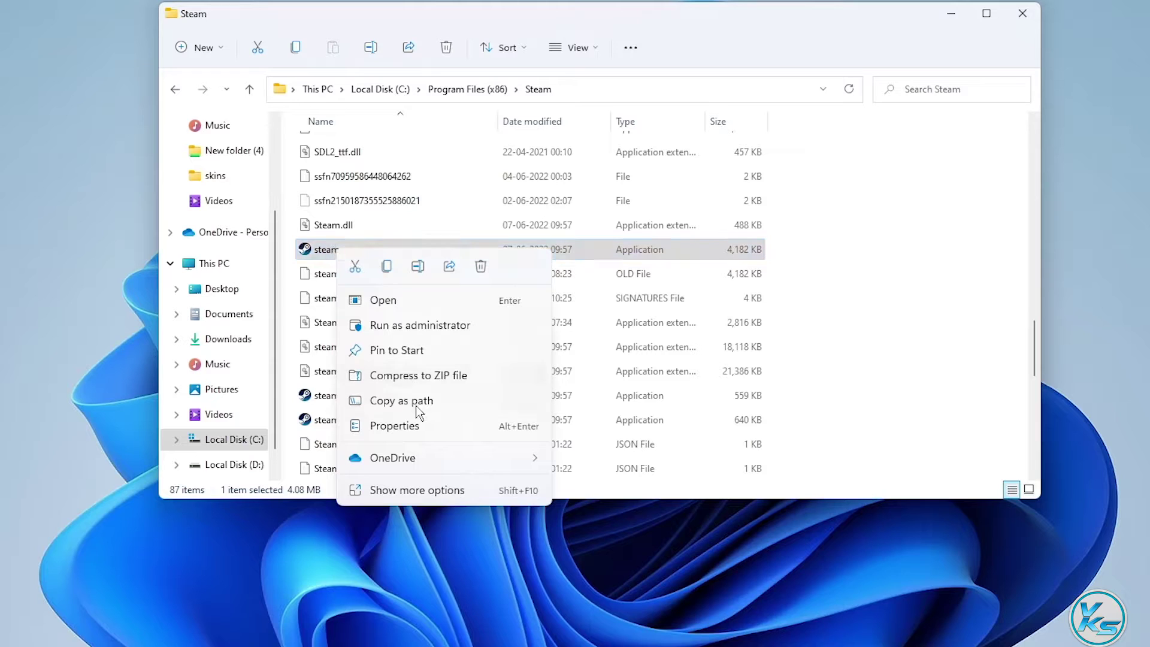
click(422, 428)
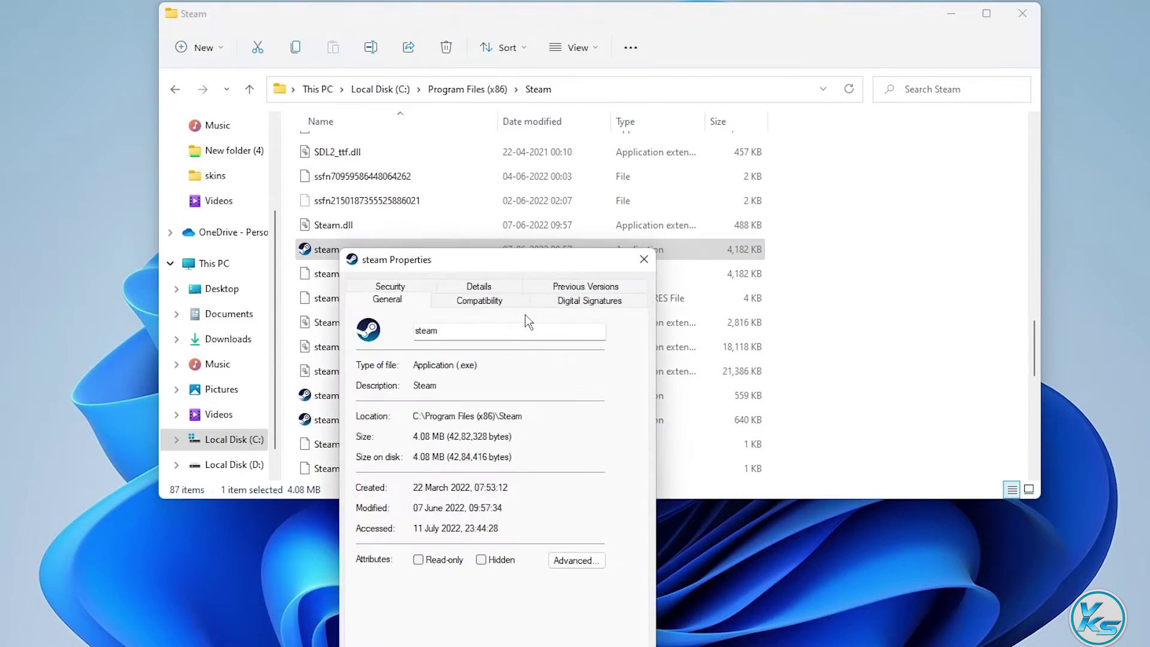
drag(541, 203, 548, 99)
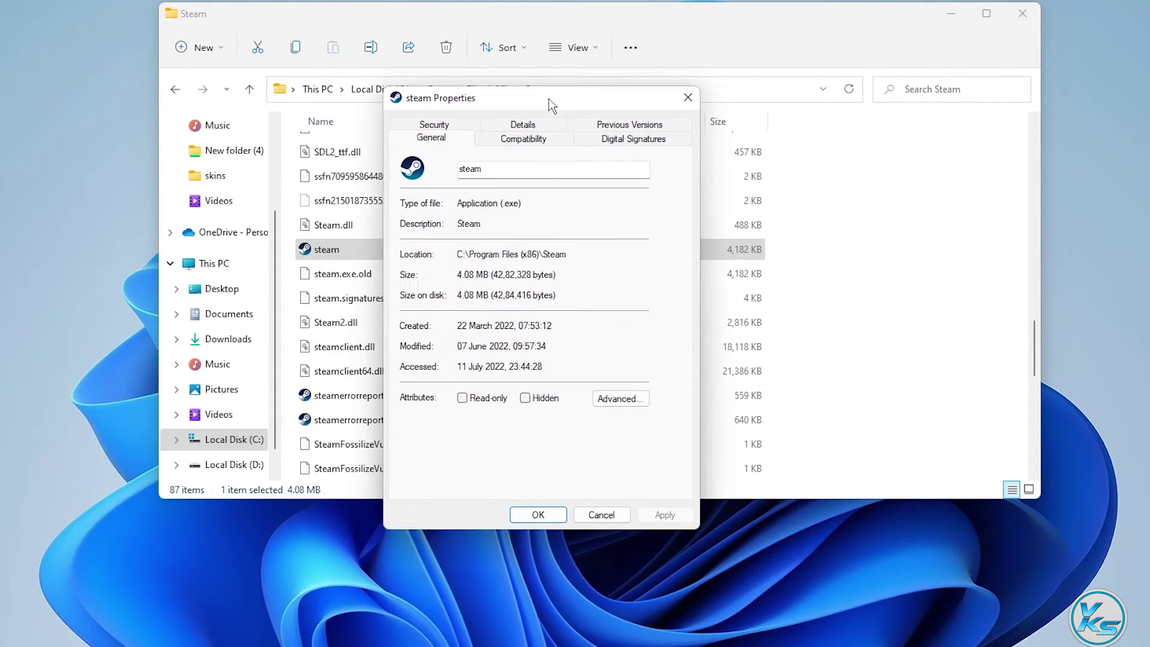
click(522, 142)
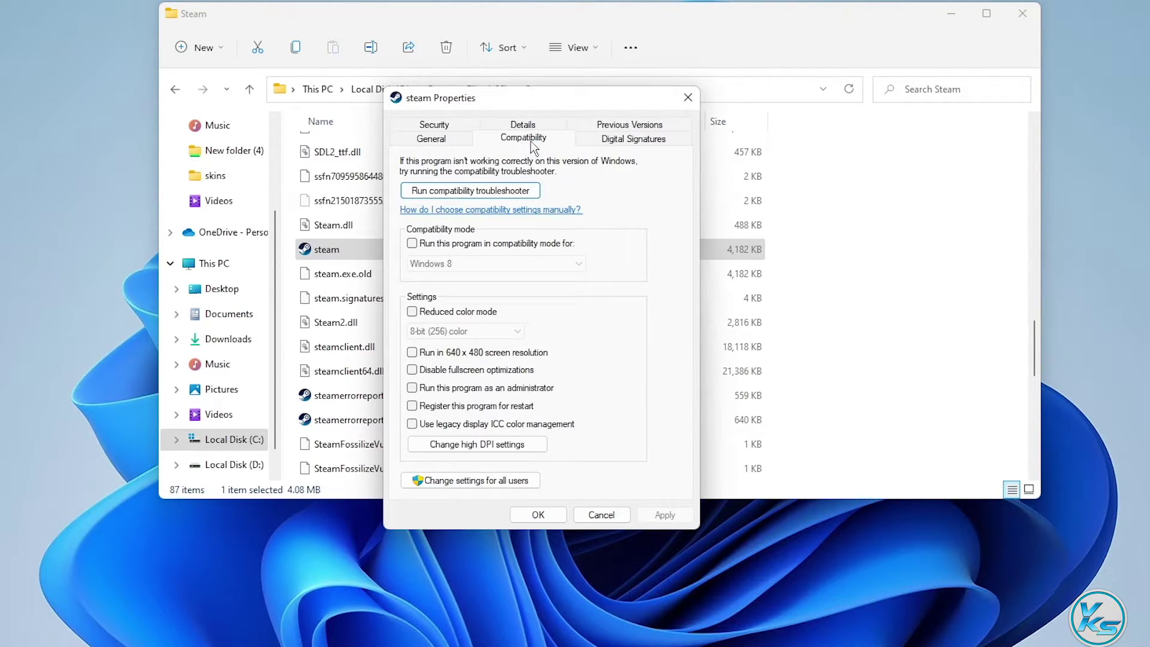
Run the compatibility troubleshooter on Steam with the recommended settings, test the program and save those settings.
click(450, 192)
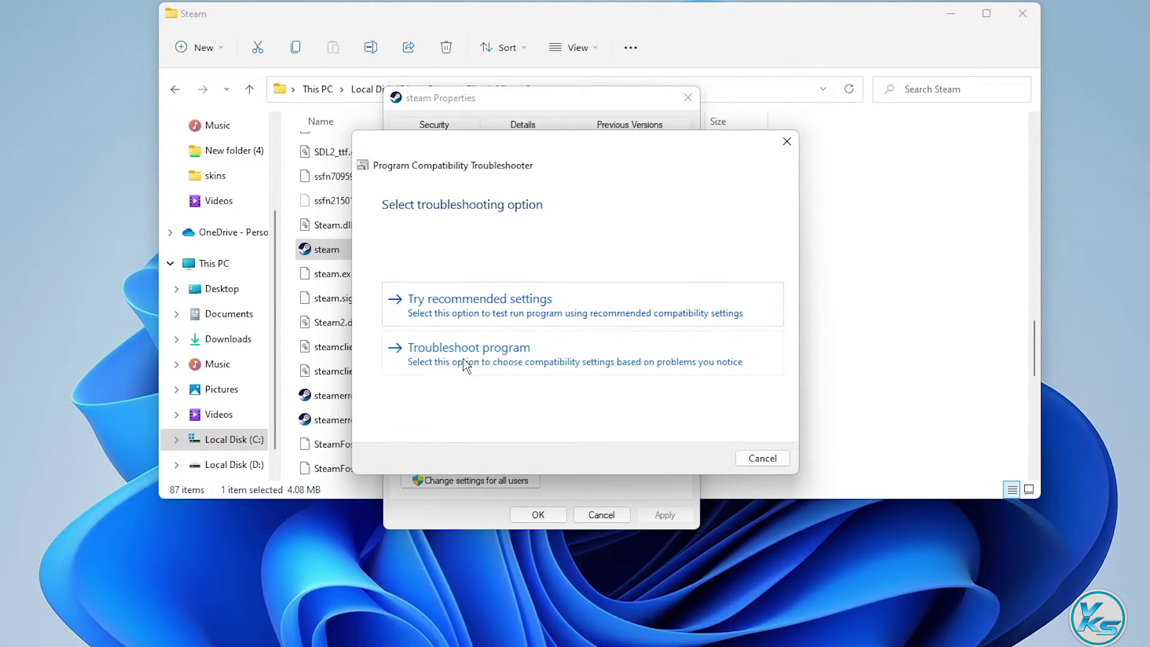
click(419, 314)
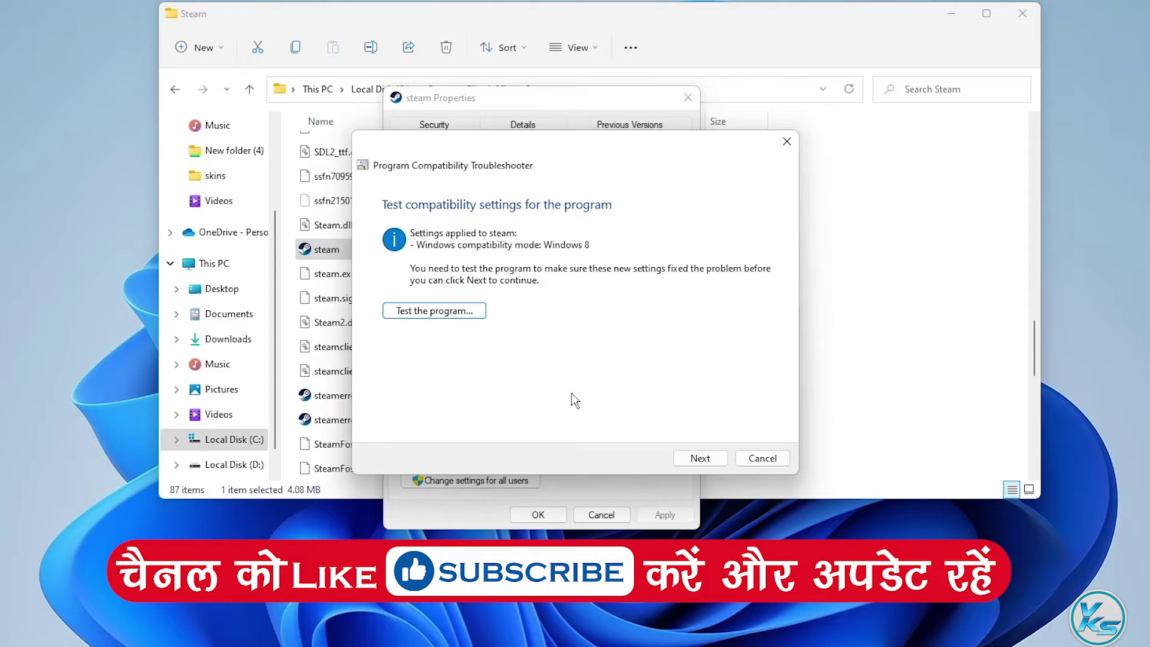
click(694, 458)
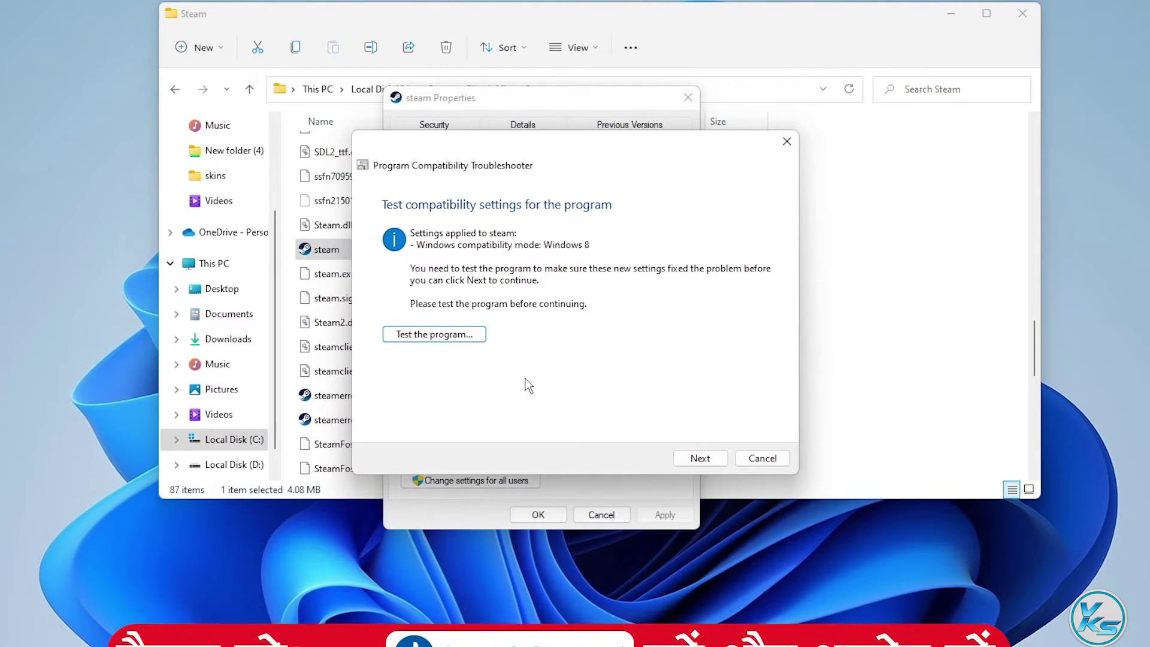
click(447, 340)
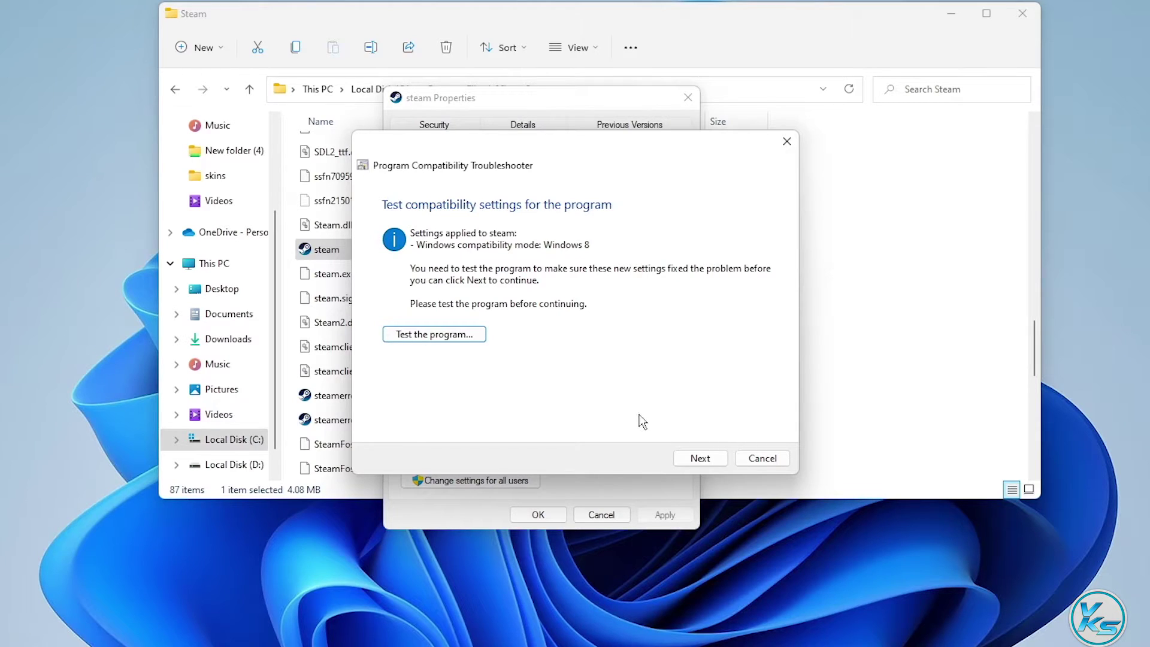
click(696, 459)
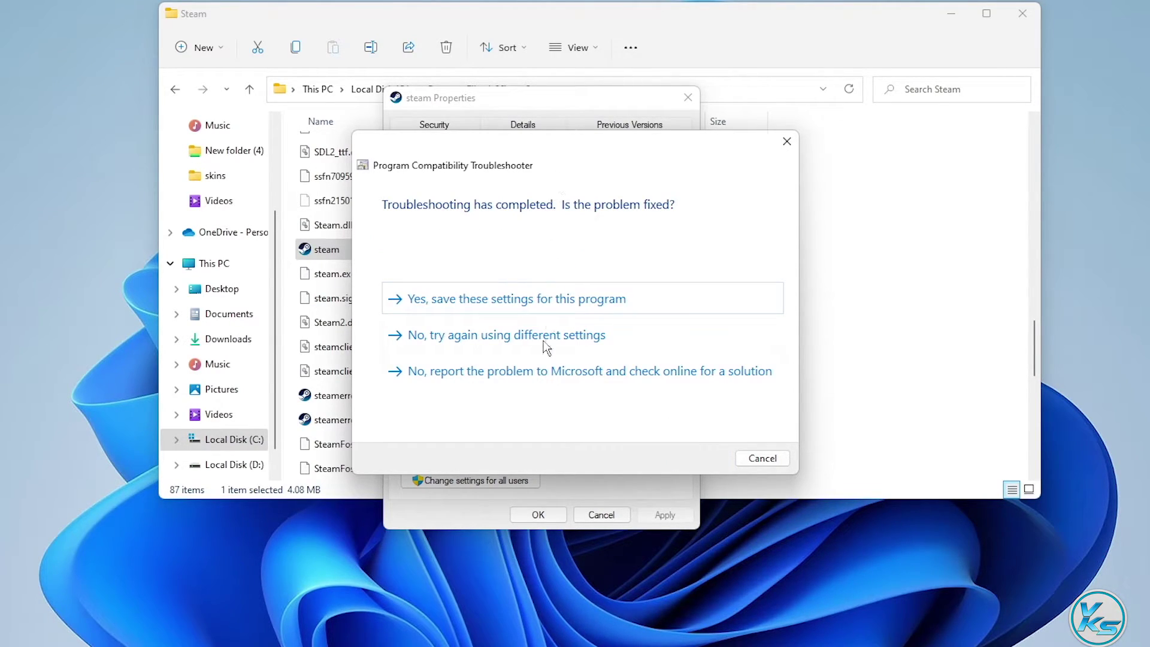
click(452, 300)
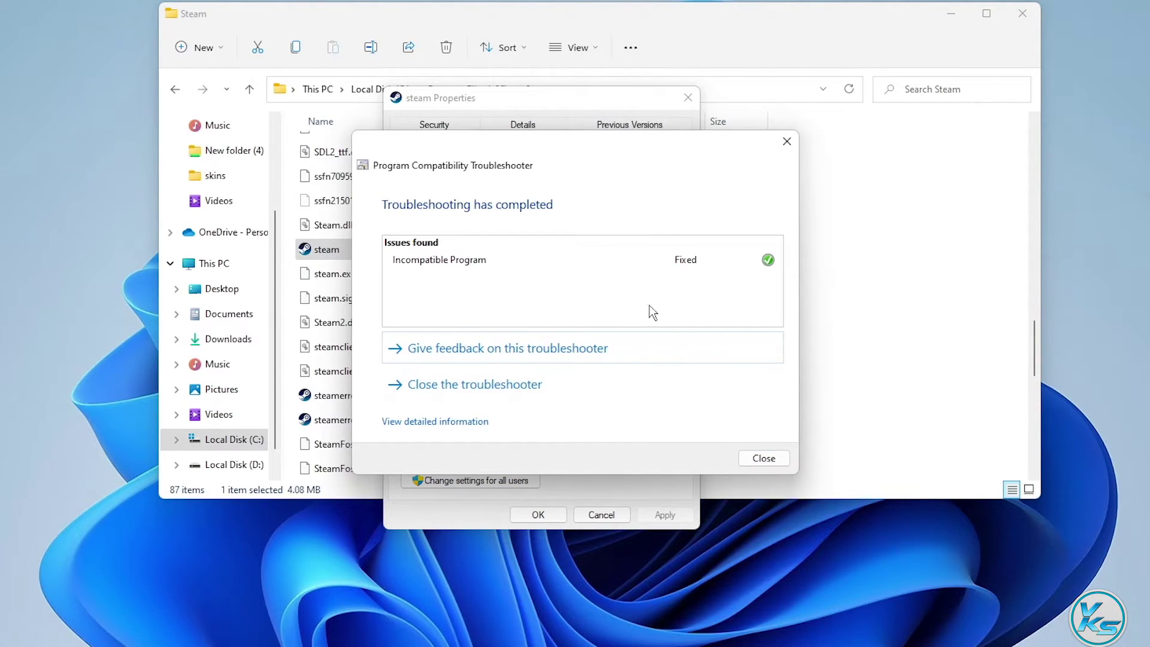
click(759, 458)
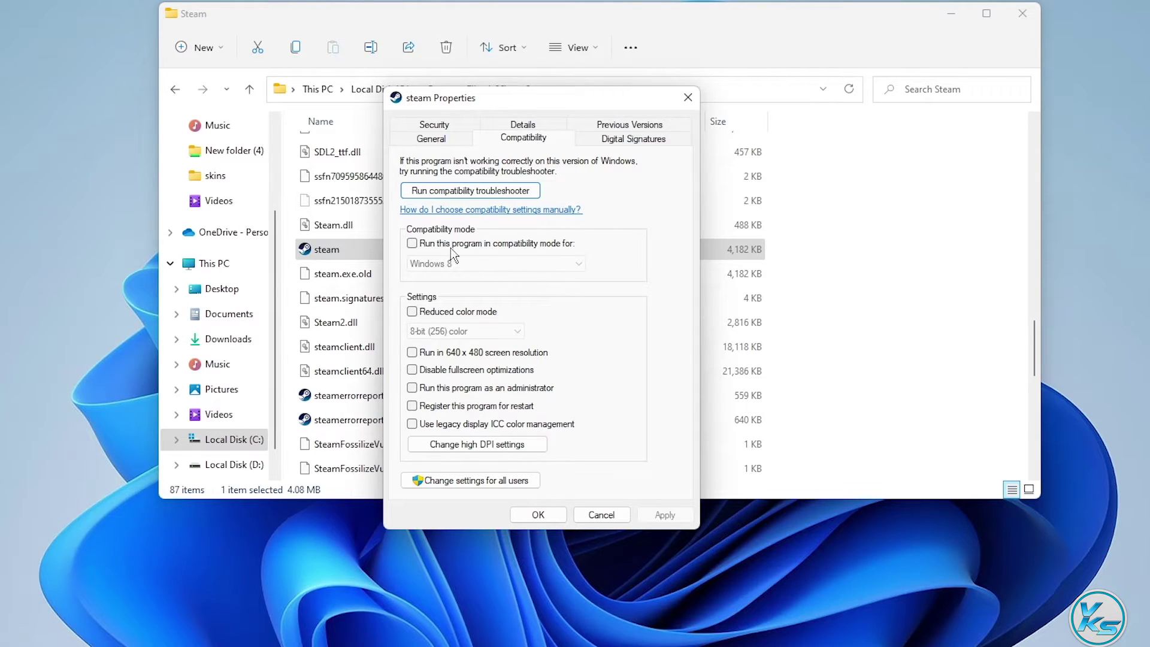
Try the compatibility mode and run-as-administrator options for Steam, discard the changes and close the folder.
click(502, 264)
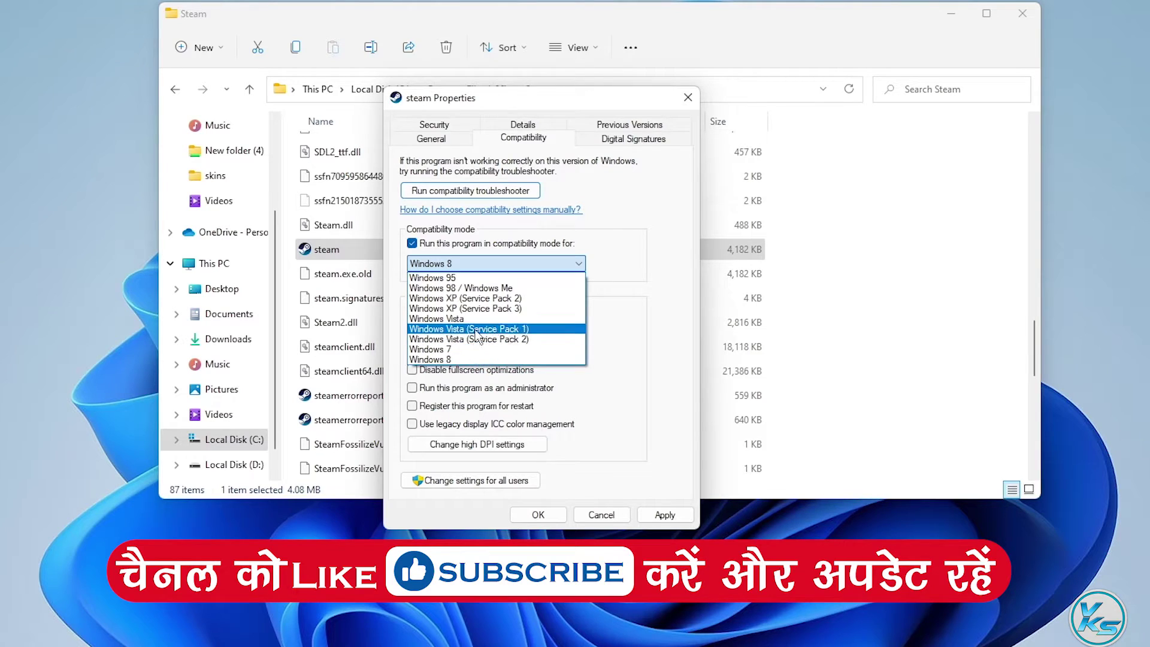
click(435, 245)
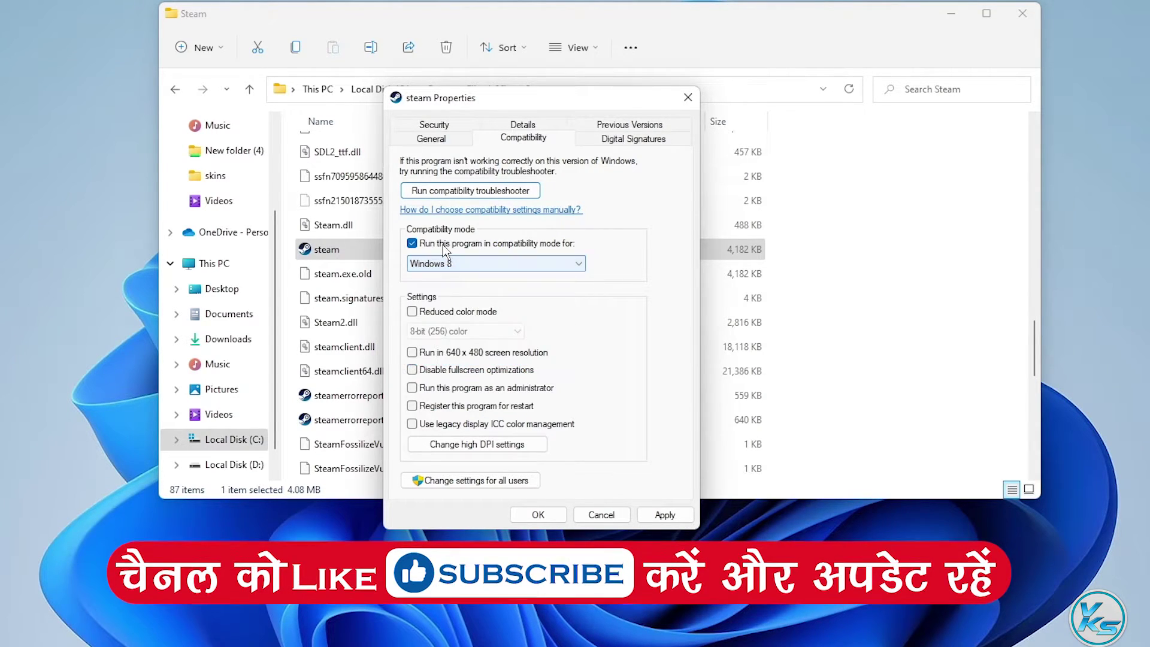
click(464, 390)
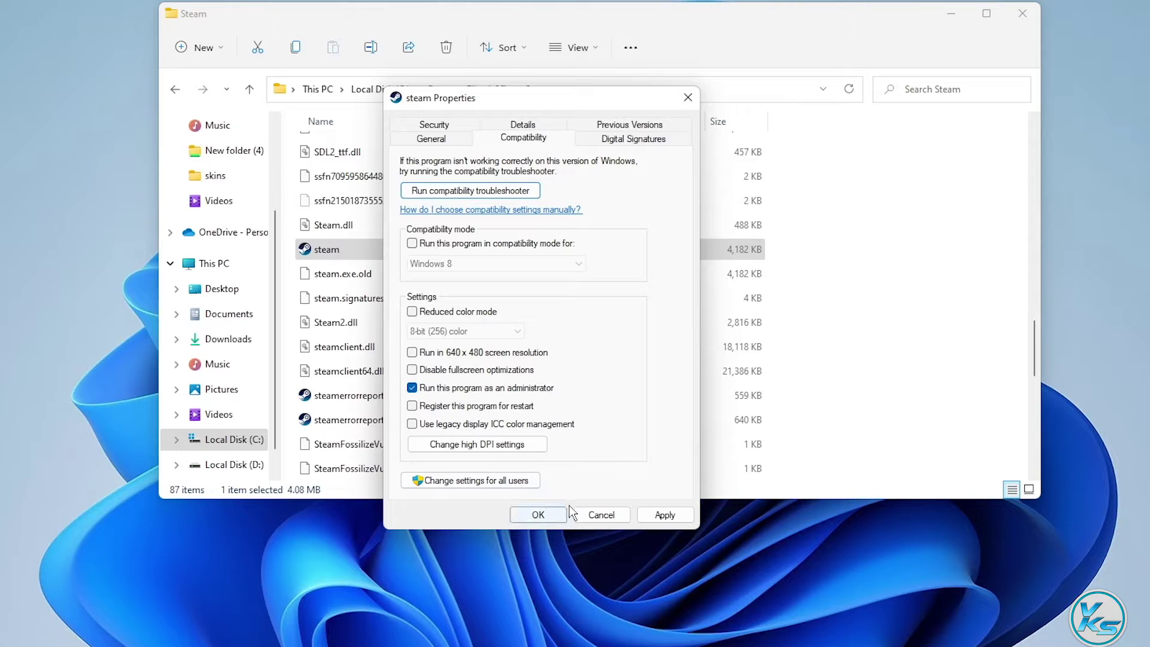
click(466, 391)
click(602, 515)
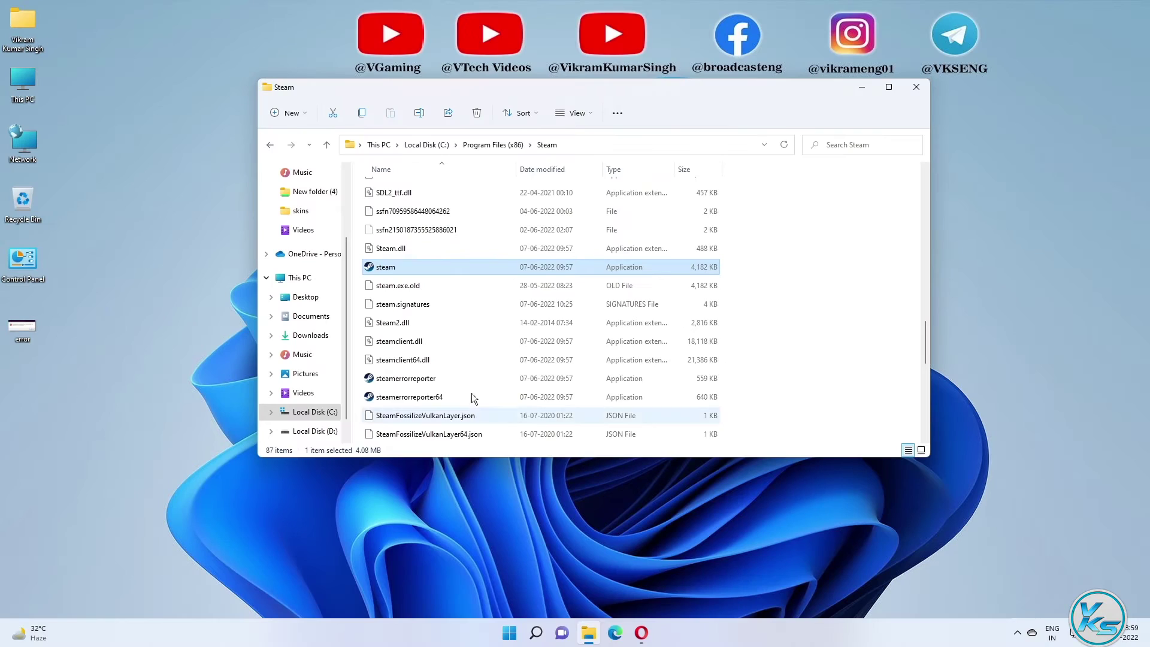
click(917, 87)
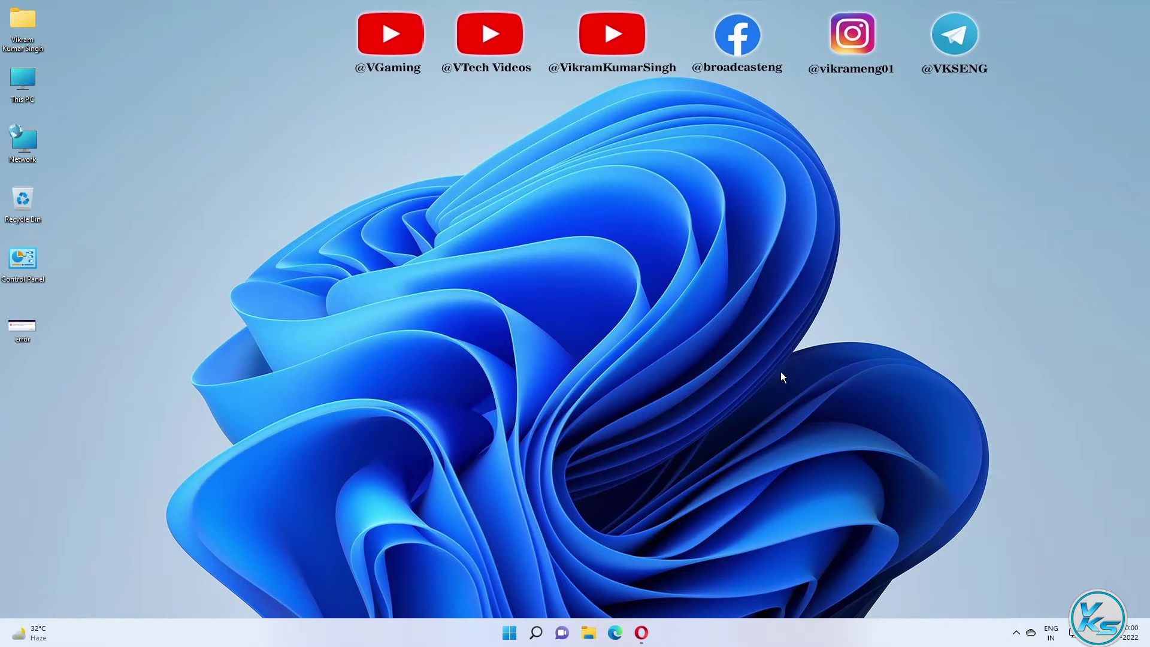
Search for cmd, open Command Prompt as administrator and reposition its window.
click(537, 633)
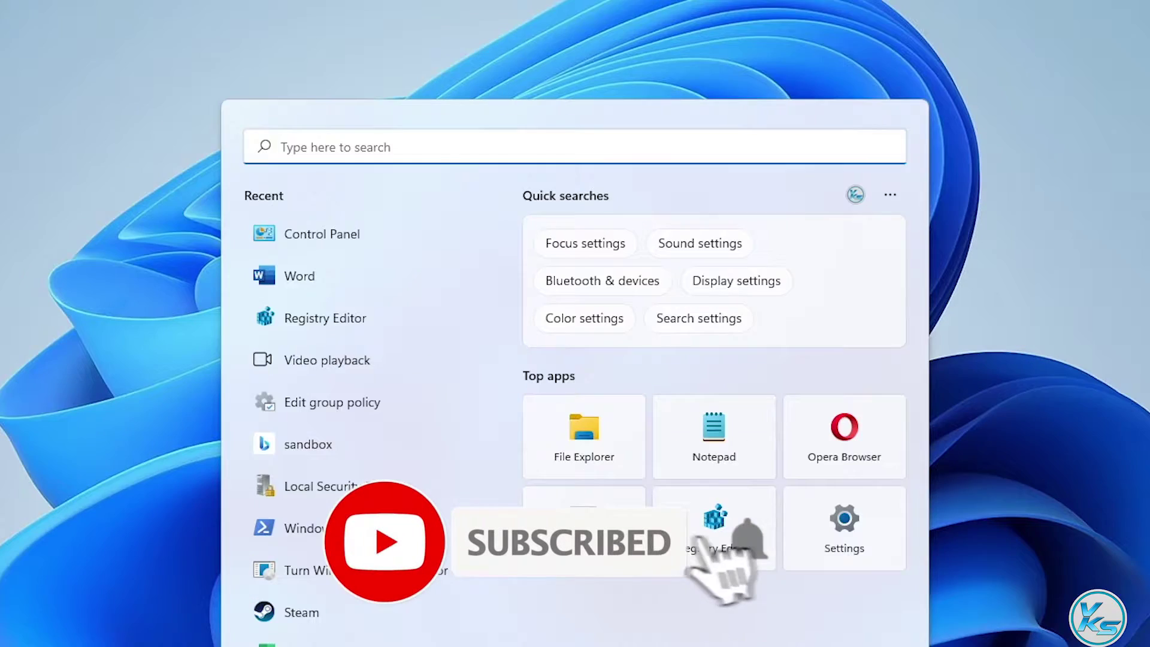
text(cmd)
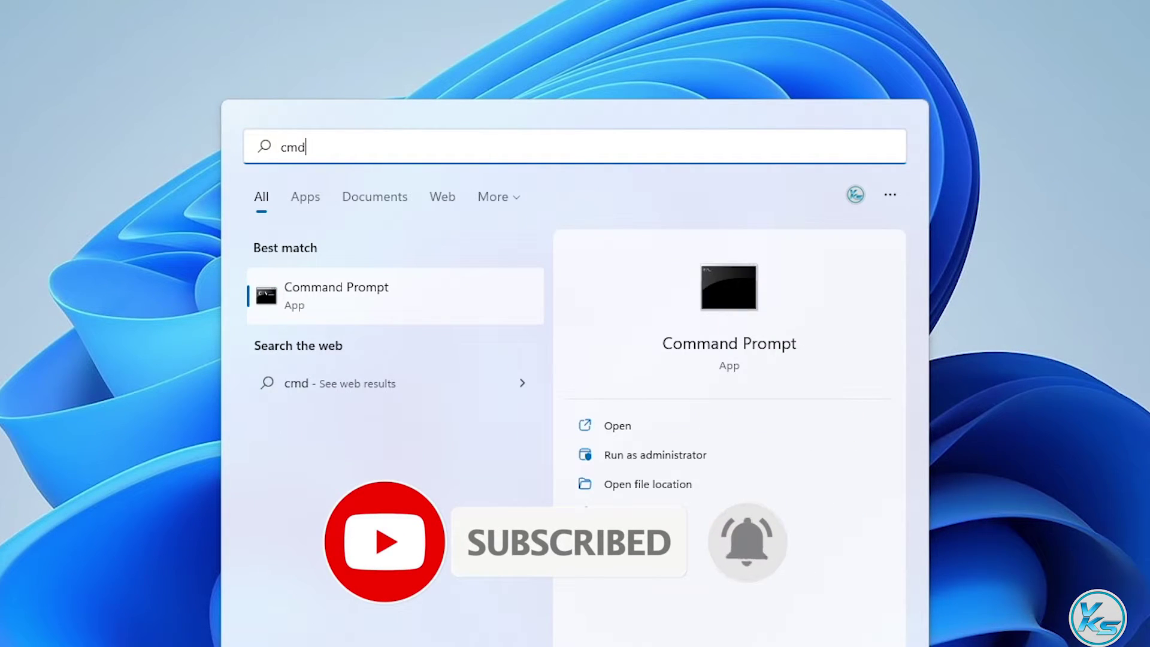
right_click(331, 288)
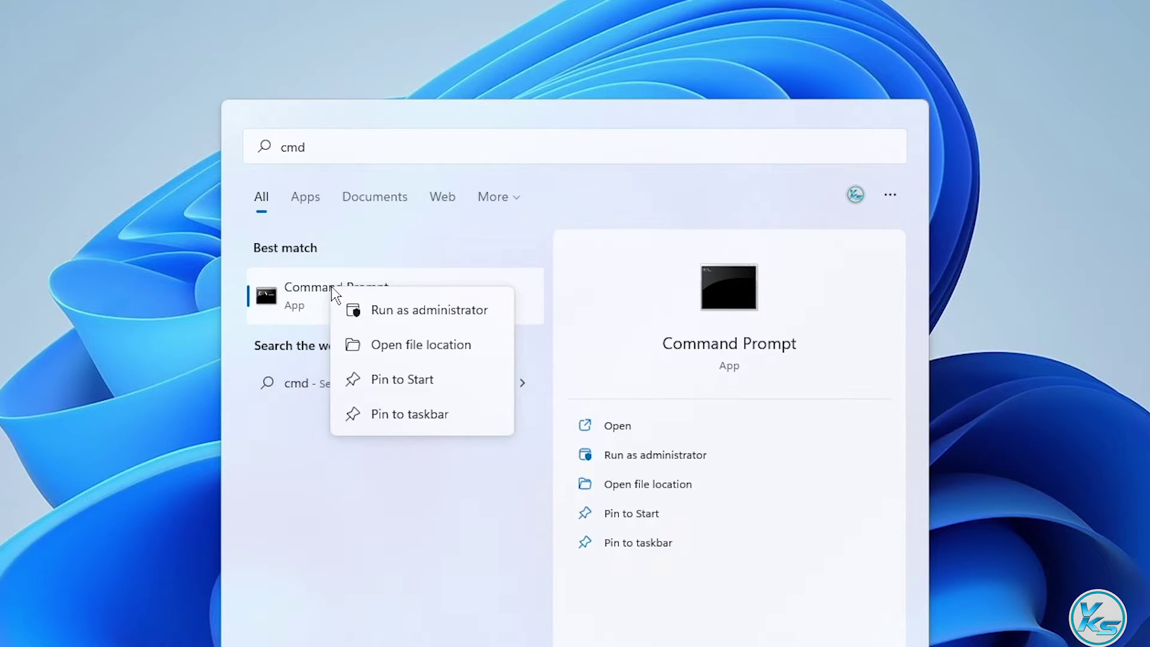
click(422, 309)
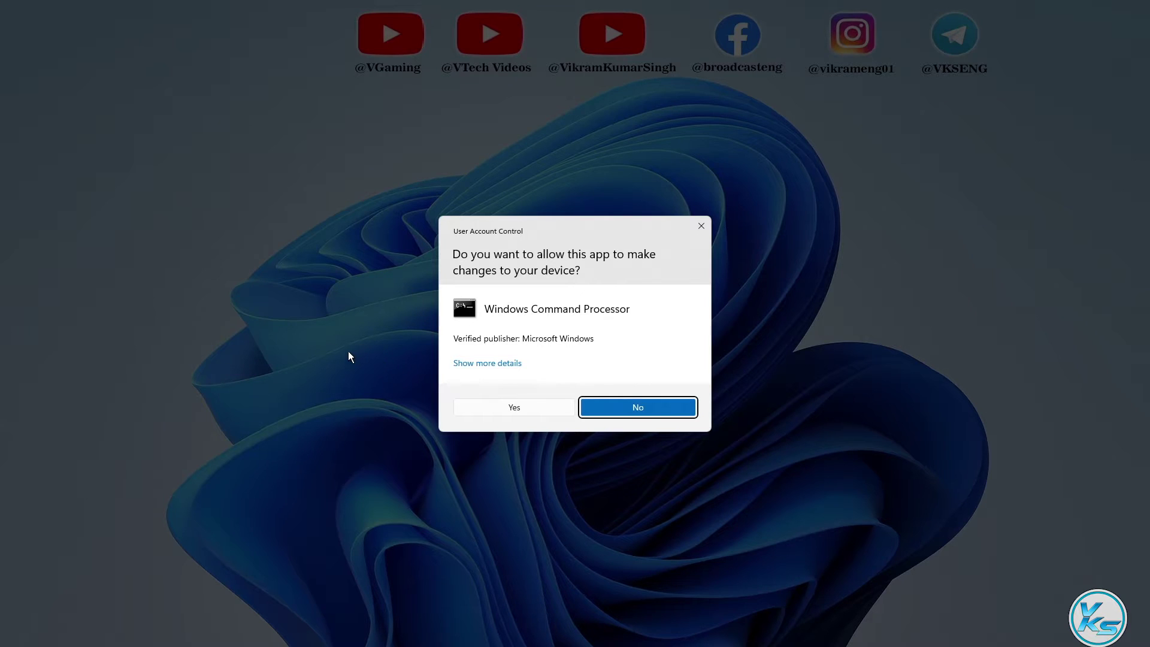
click(513, 409)
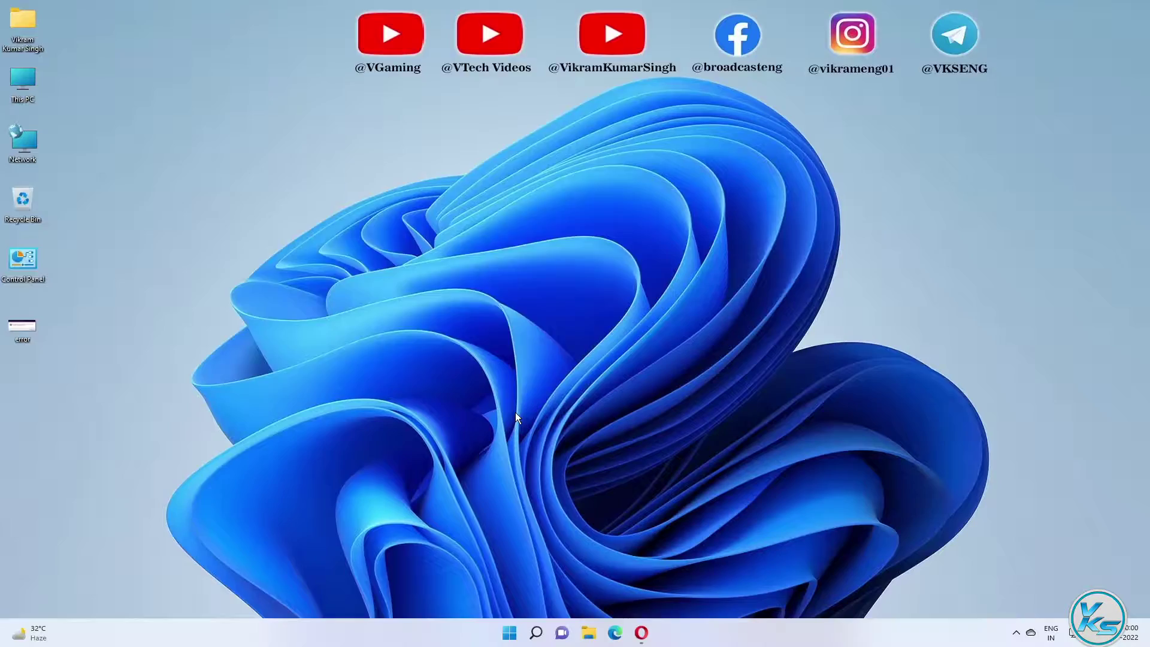
drag(315, 55, 548, 81)
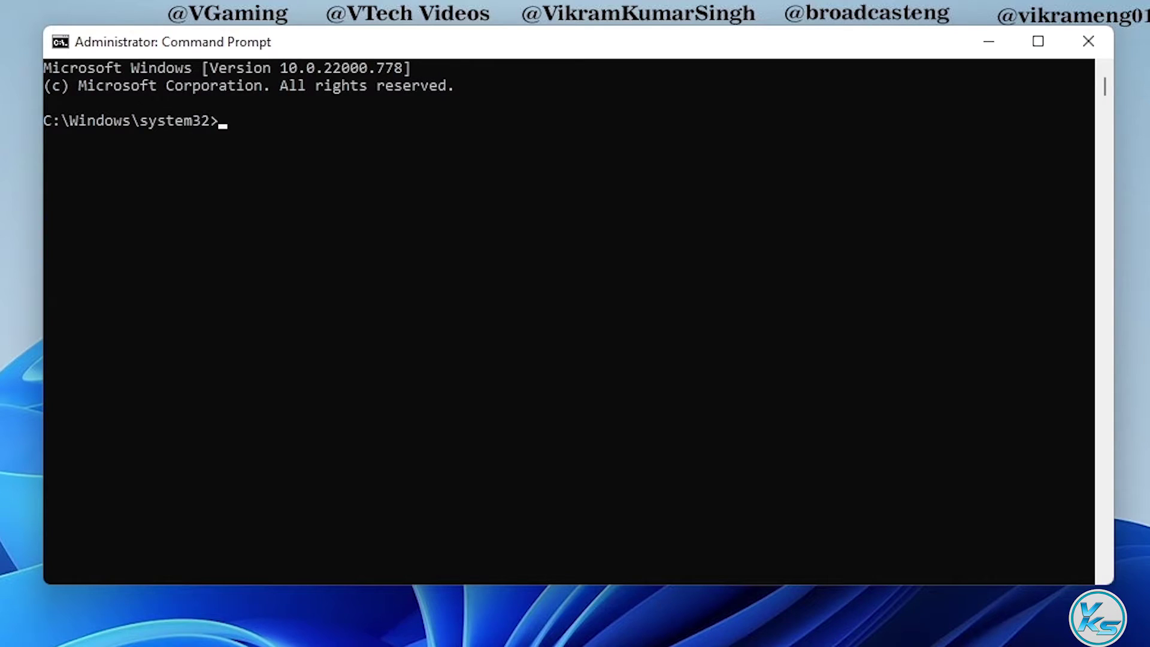
Run the system file check with the command "sfc /scannow".
text(sfc)
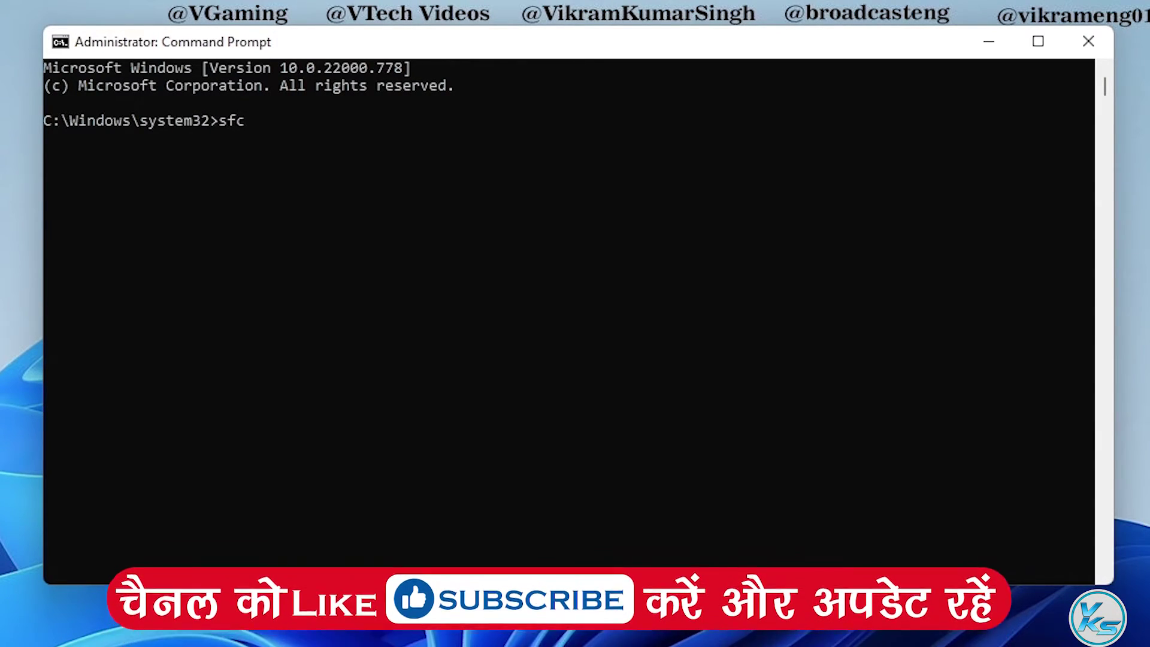
text( /)
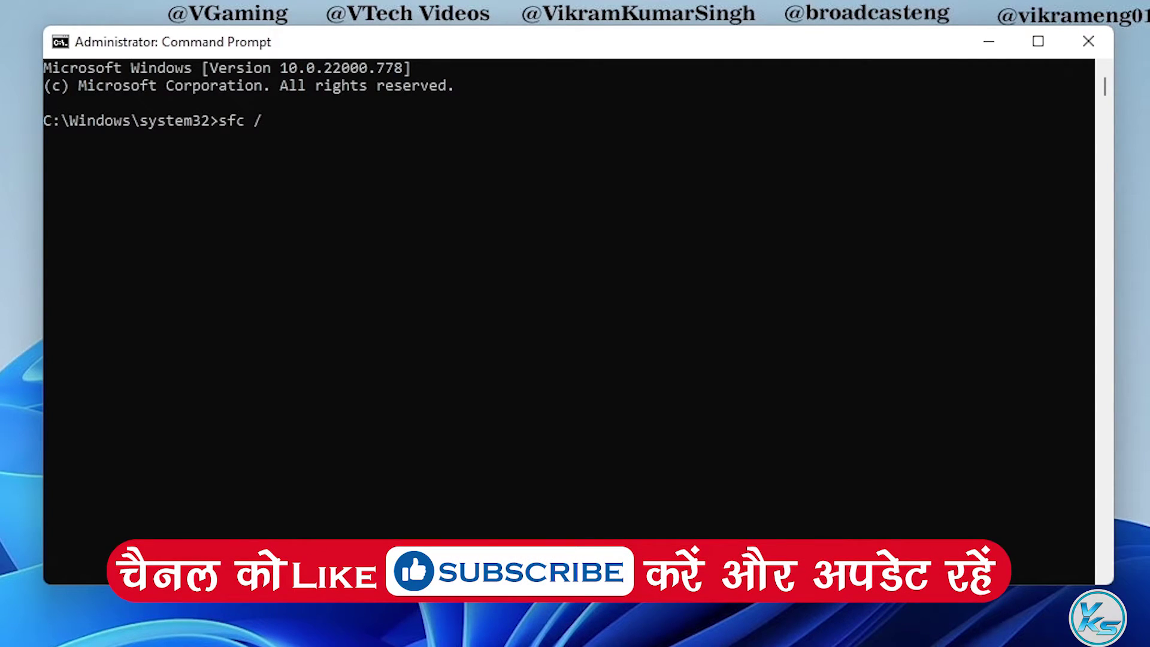
text(scannow)
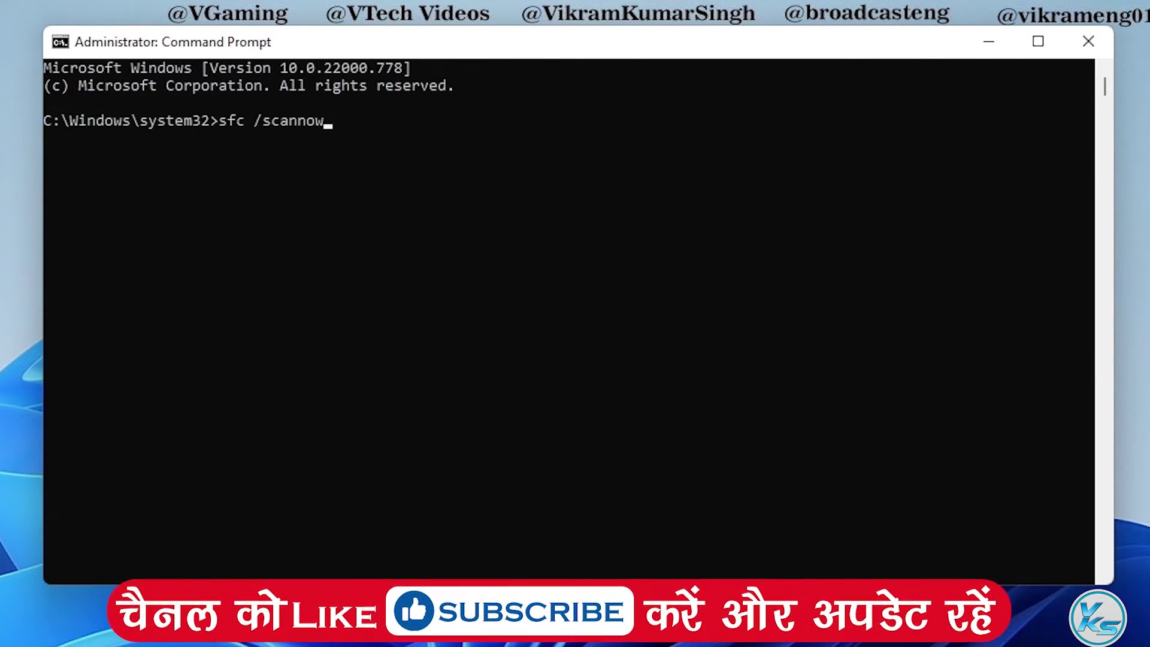
key(Return)
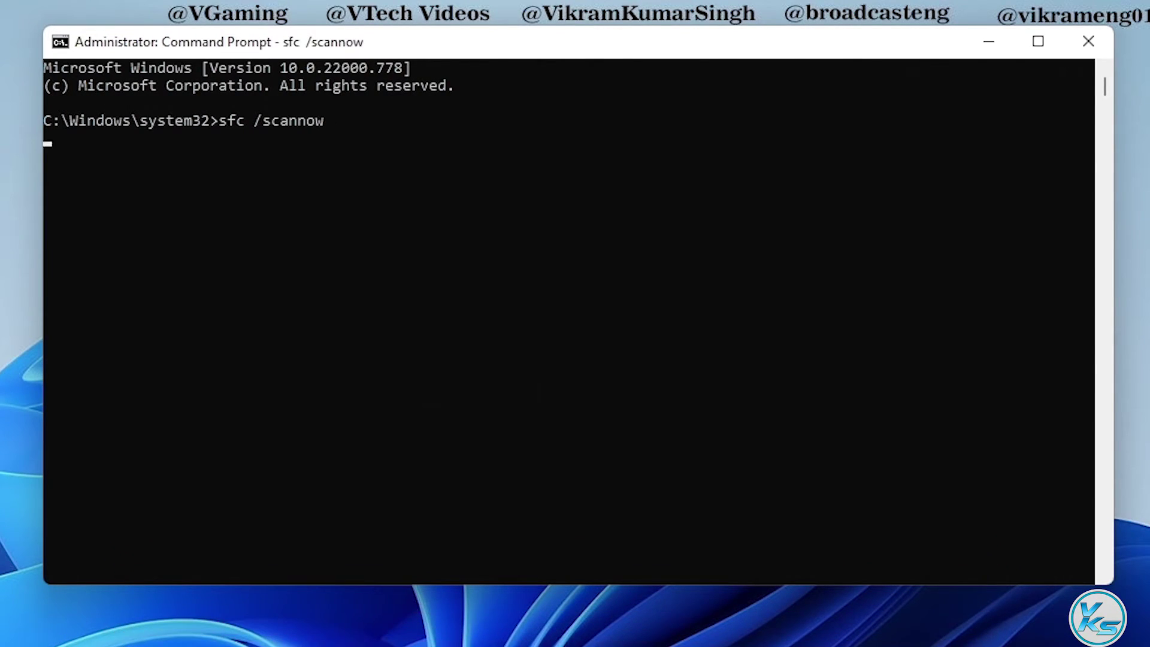